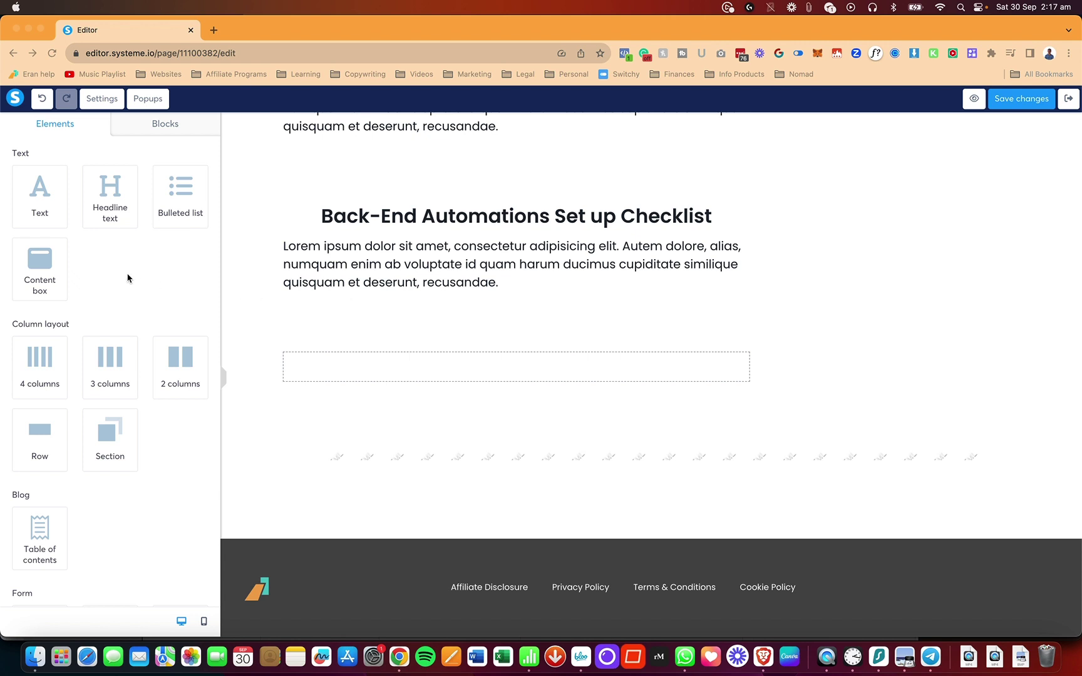
Step: Add a new empty section with a row beneath the Back-End Automations Set up Checklist text
scroll(128, 278, "down", 2)
scroll(128, 278, "up", 2)
scroll(127, 278, "down", 1)
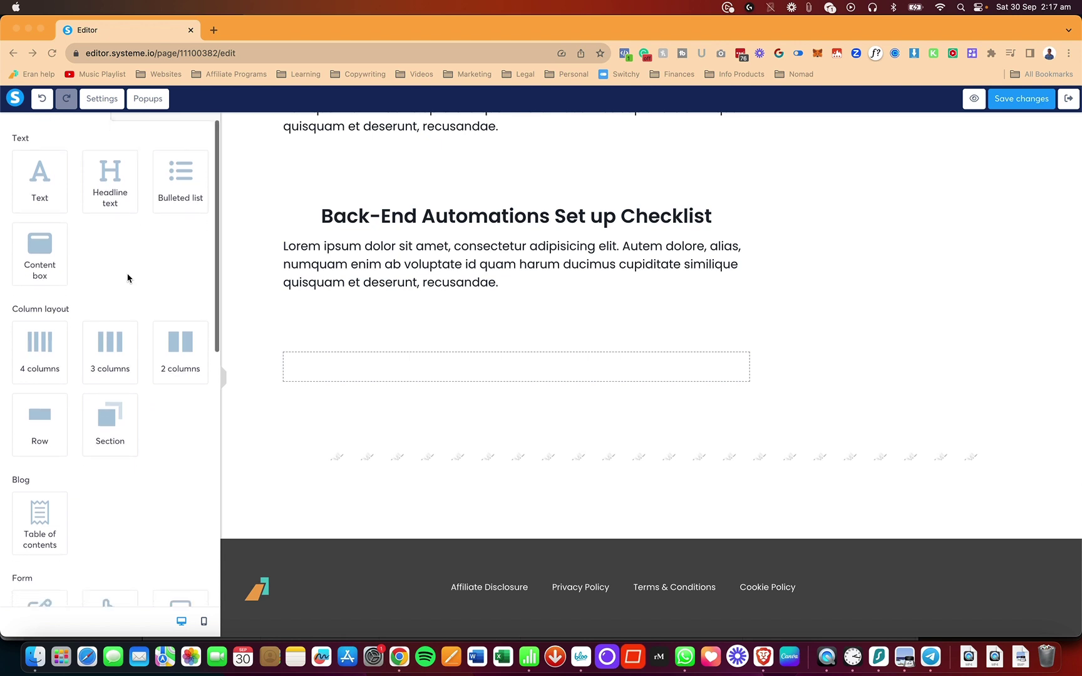
scroll(128, 277, "up", 1)
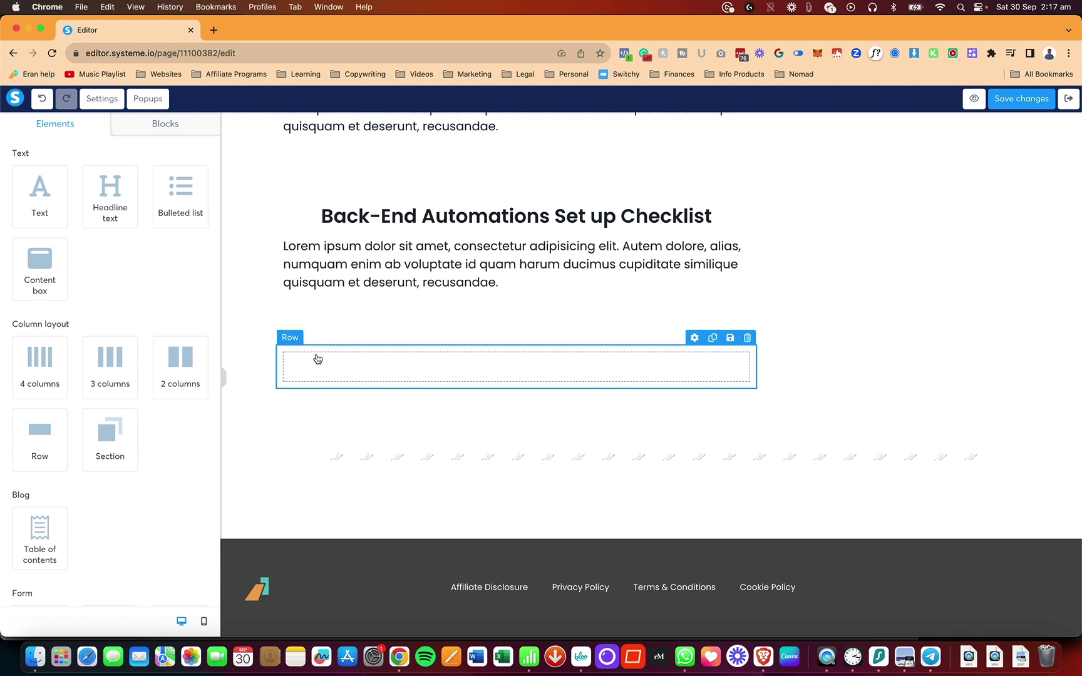
left_click(110, 438)
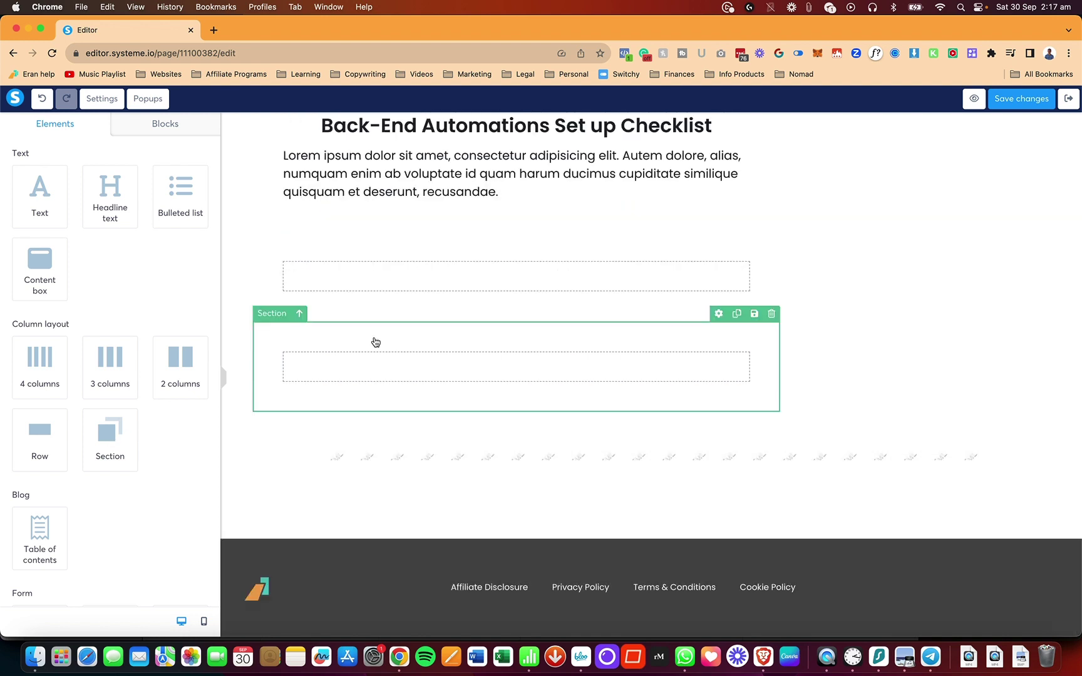
scroll(199, 466, "down", 6)
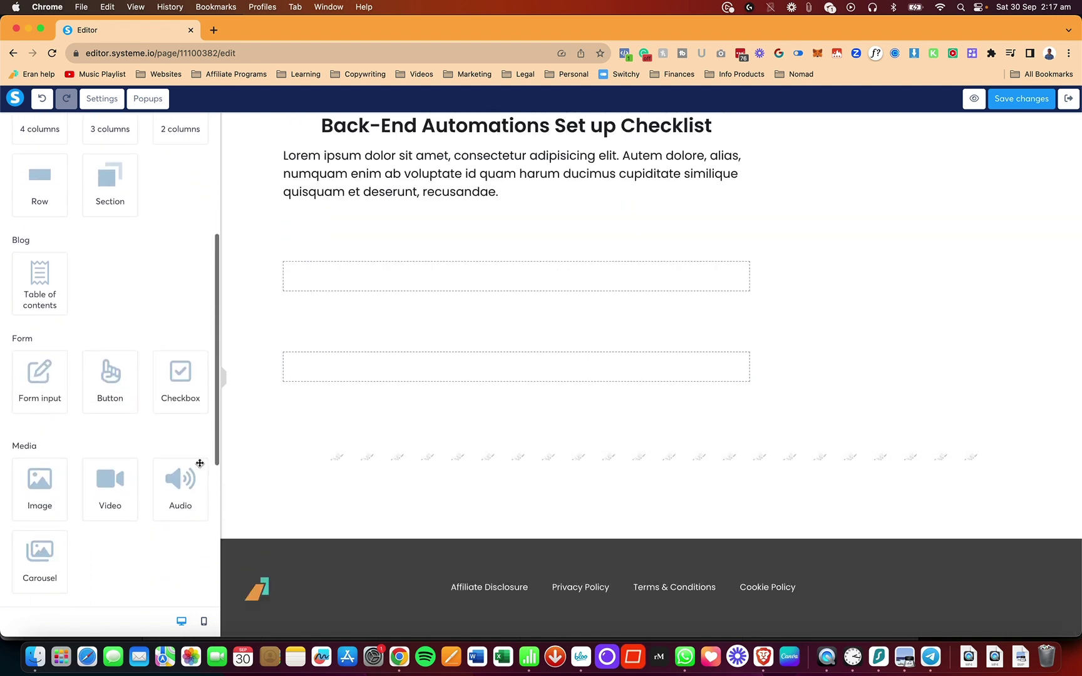
scroll(157, 441, "down", 2)
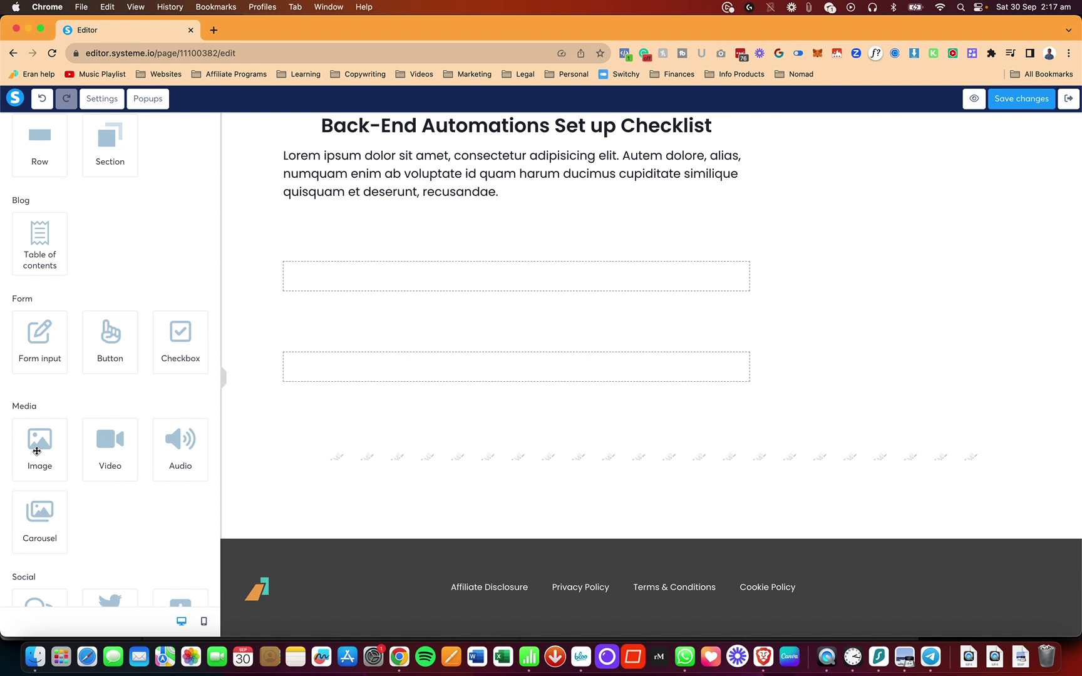
Step: Drop an Image element into the new section's drop zone below the checklist text
left_click_drag(36, 450, 326, 393)
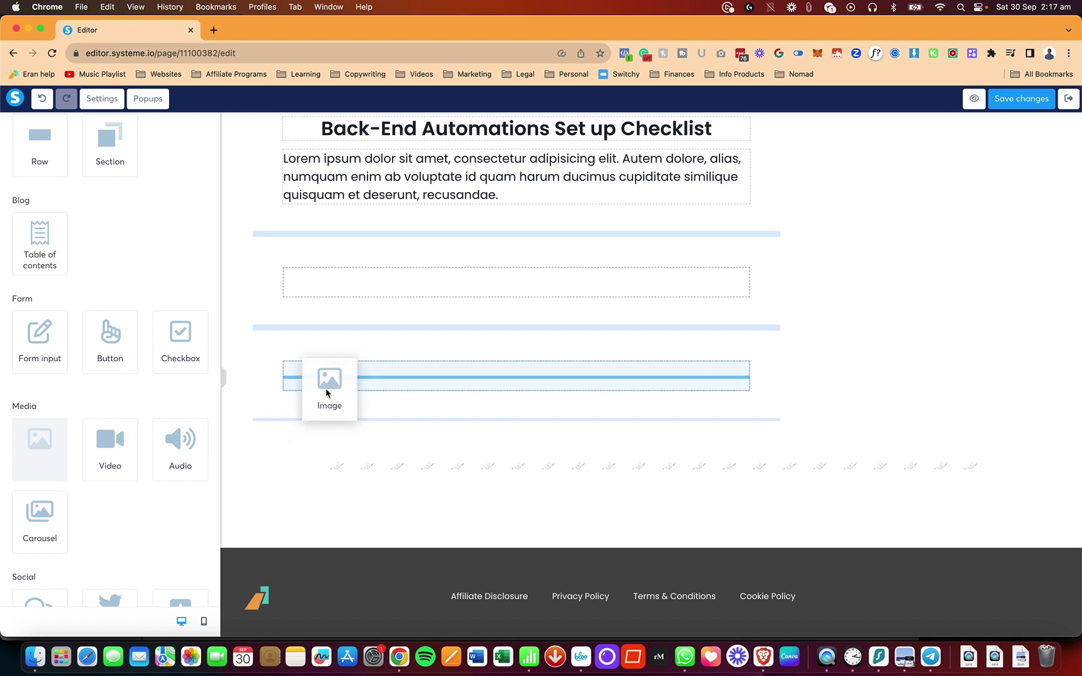
left_click_drag(326, 393, 353, 383)
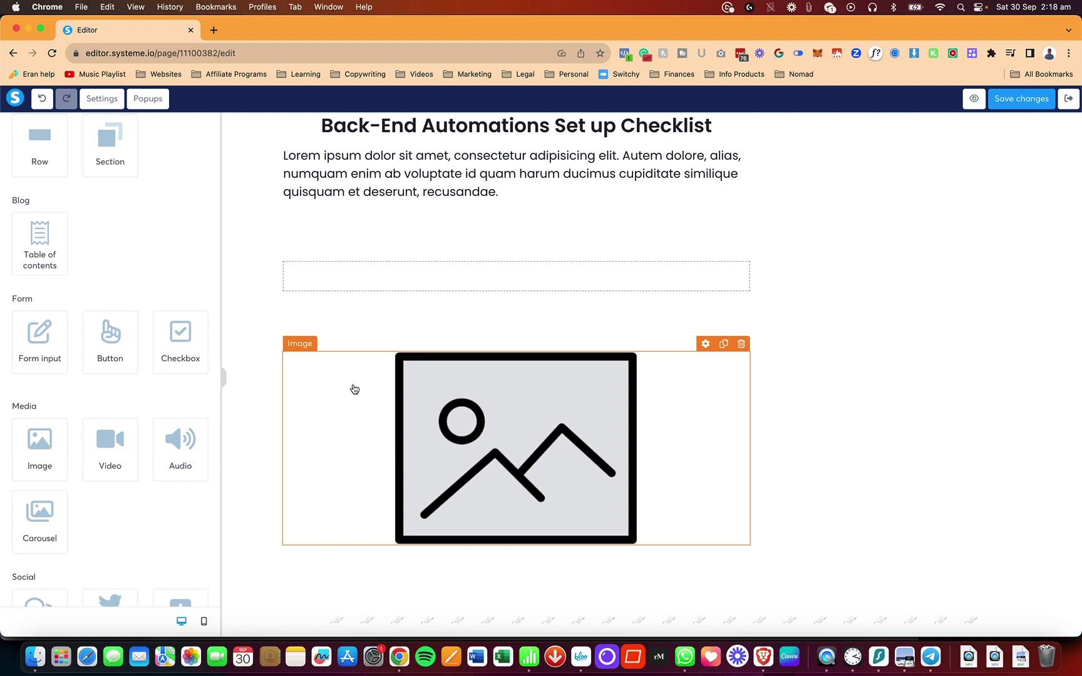
Step: Open the image block's settings and launch the upload dialog from the Image file field
left_click(353, 389)
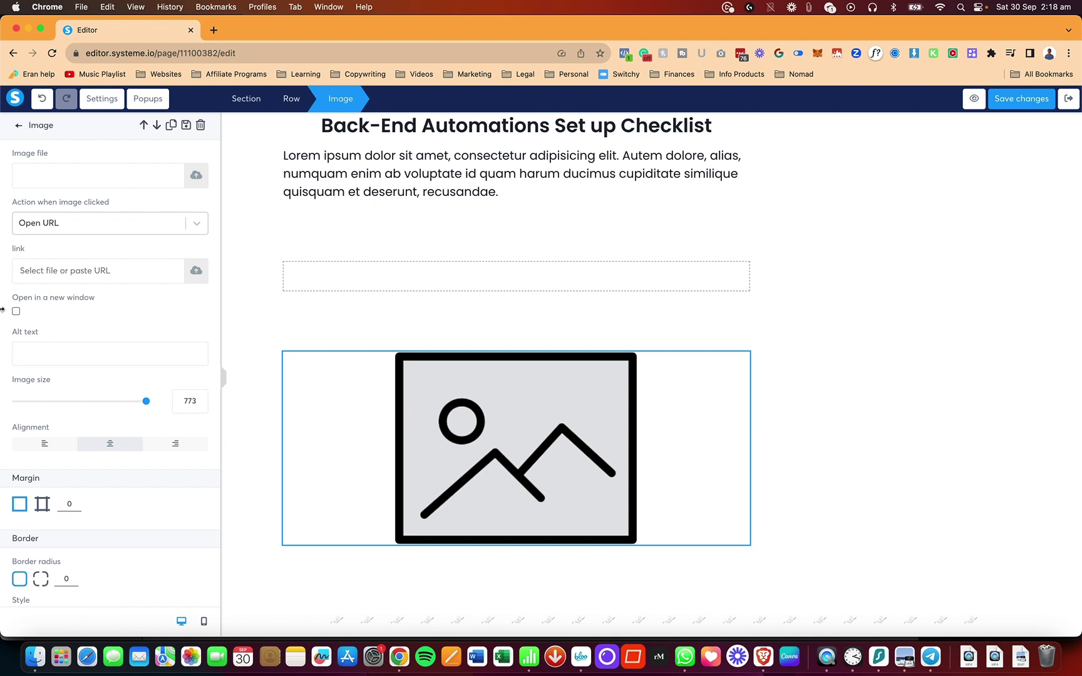
left_click_drag(1, 321, 4, 320)
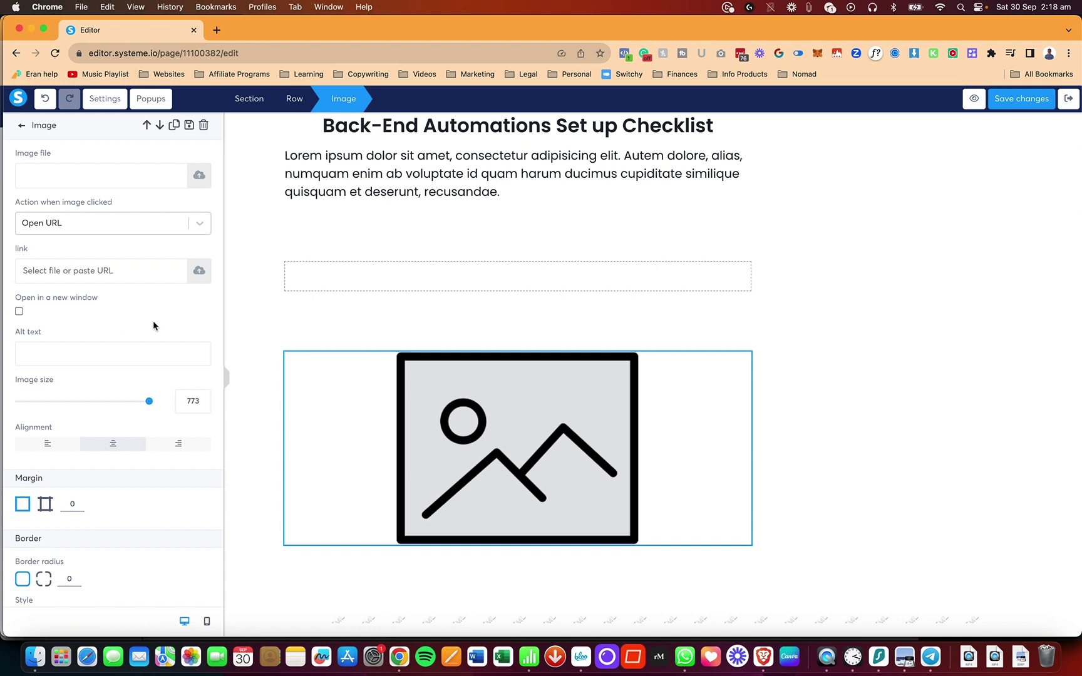
scroll(153, 325, "down", 1)
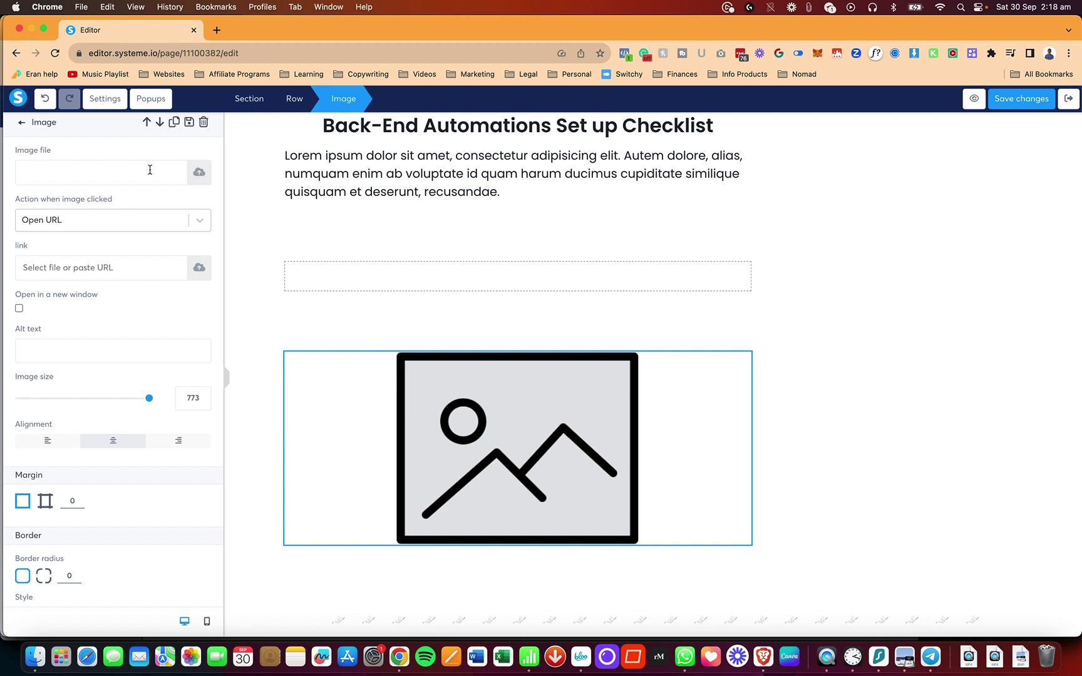
left_click(199, 176)
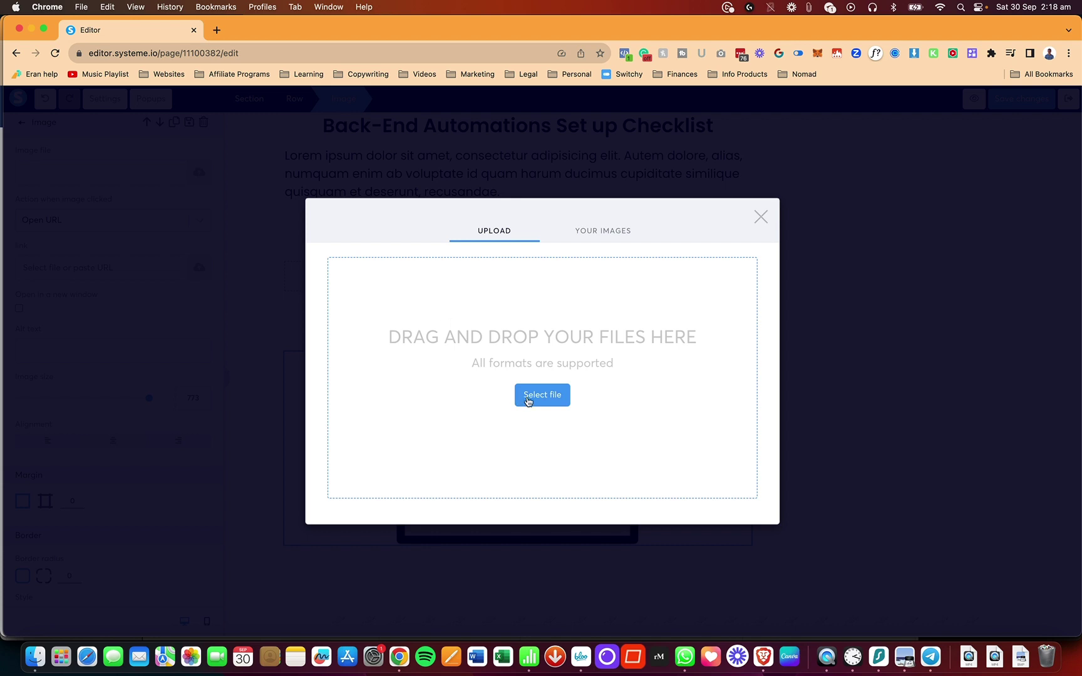
Step: Search Your Images for 'eran', then return to Upload and open the file picker
left_click(607, 234)
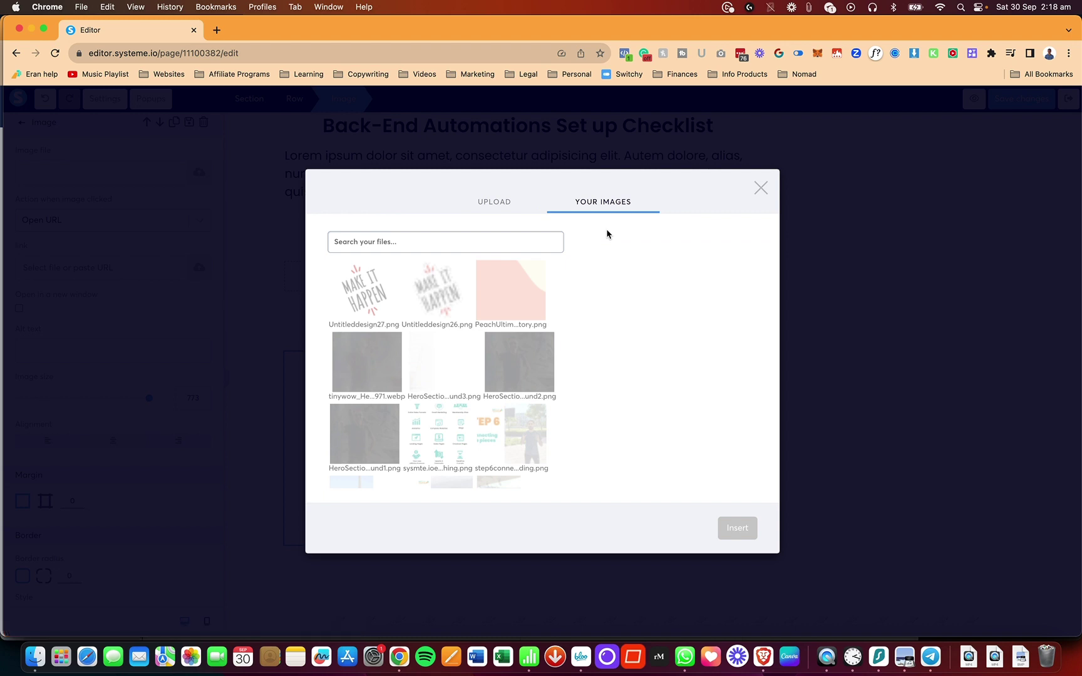
left_click(467, 249)
type("eran")
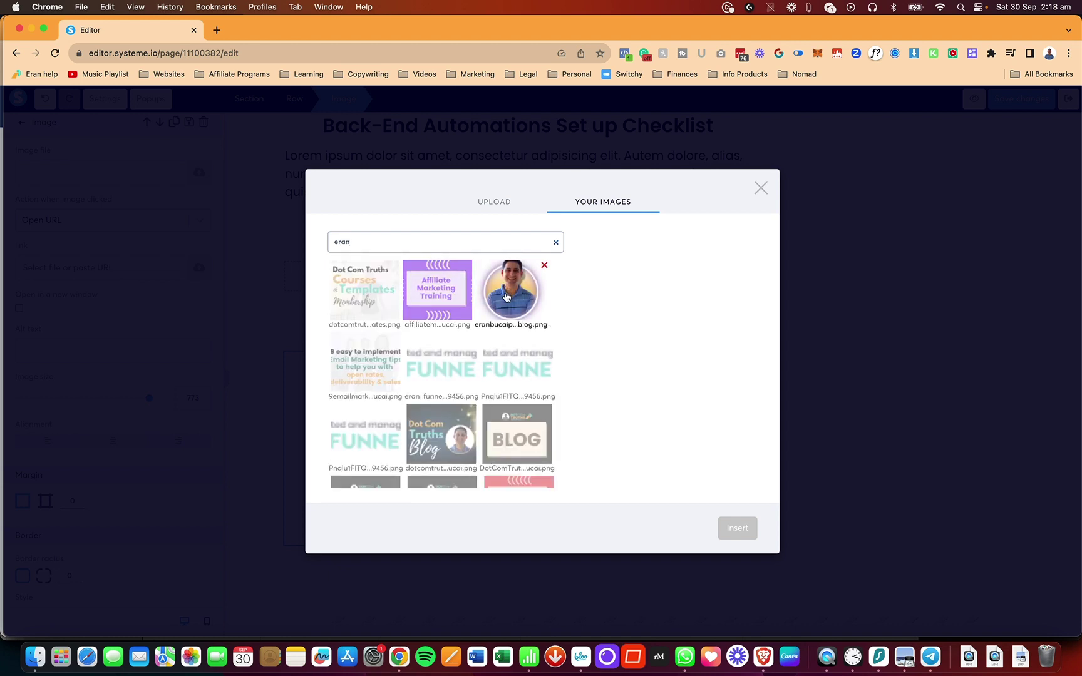
left_click(495, 208)
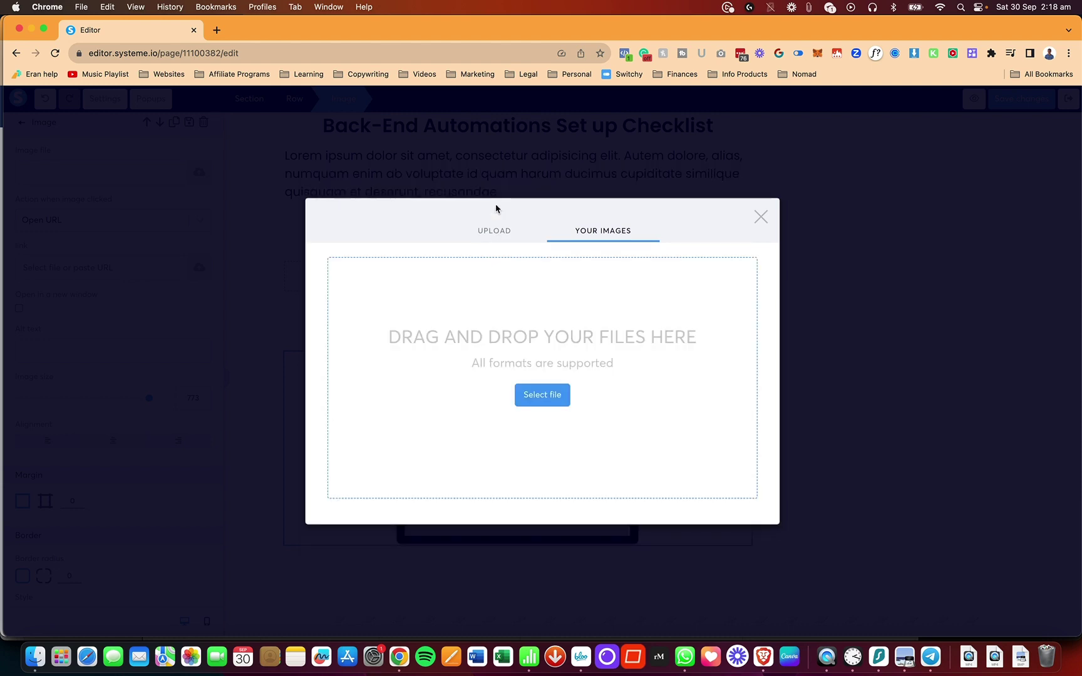
left_click(542, 395)
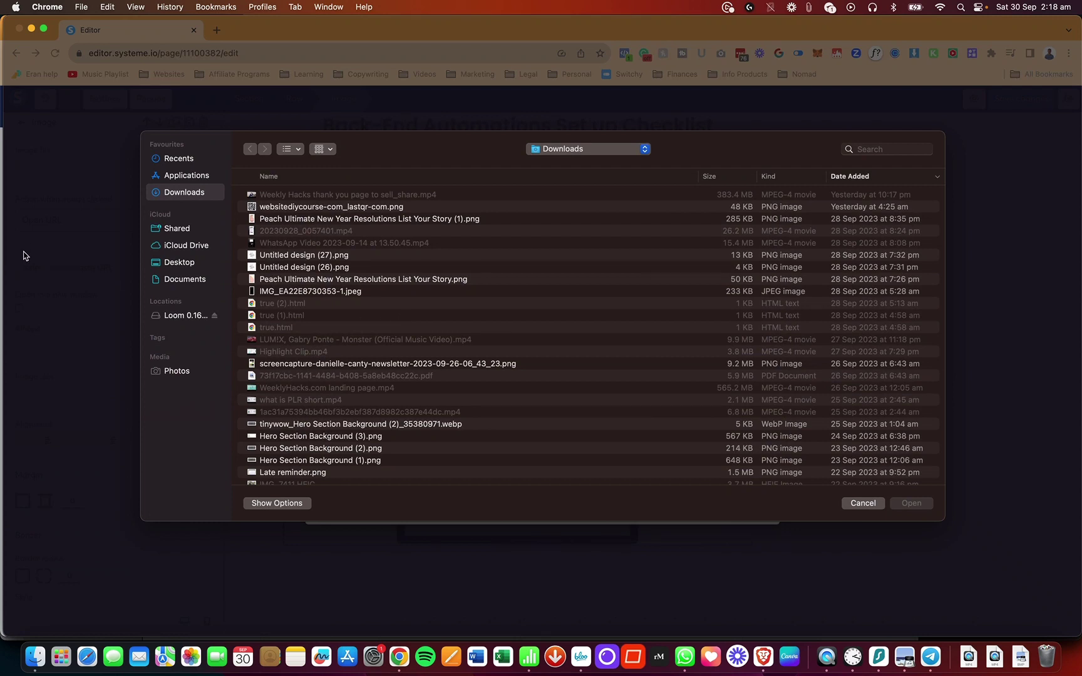
Step: Upload Hero Section Background (3).png and insert it into the image block
left_click(316, 439)
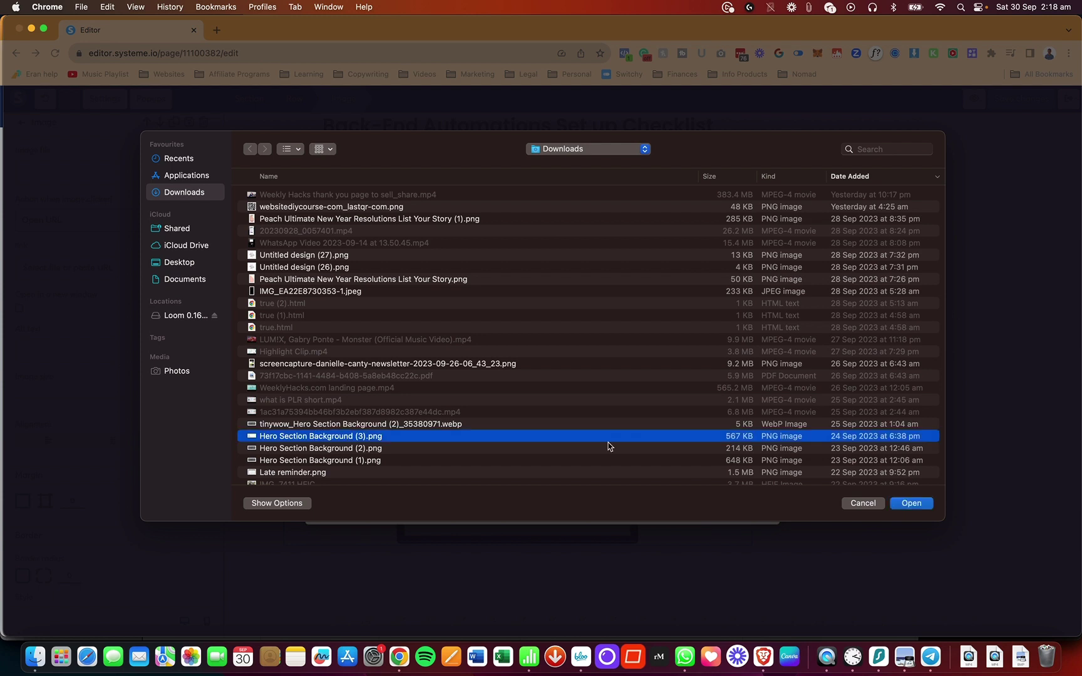
left_click(911, 506)
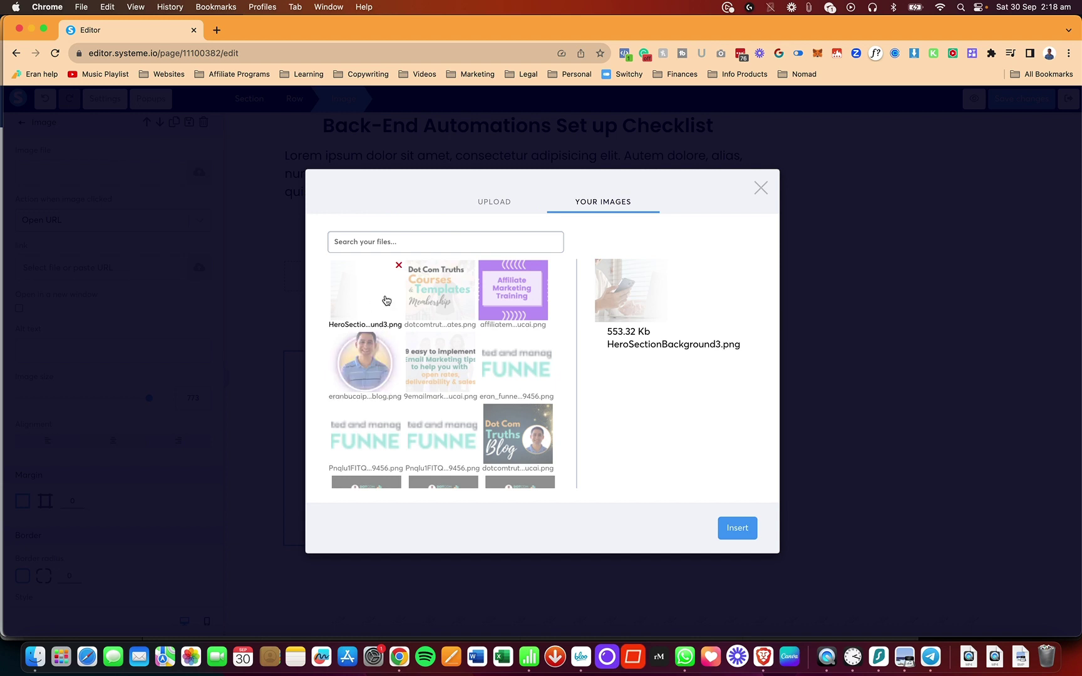
left_click(736, 529)
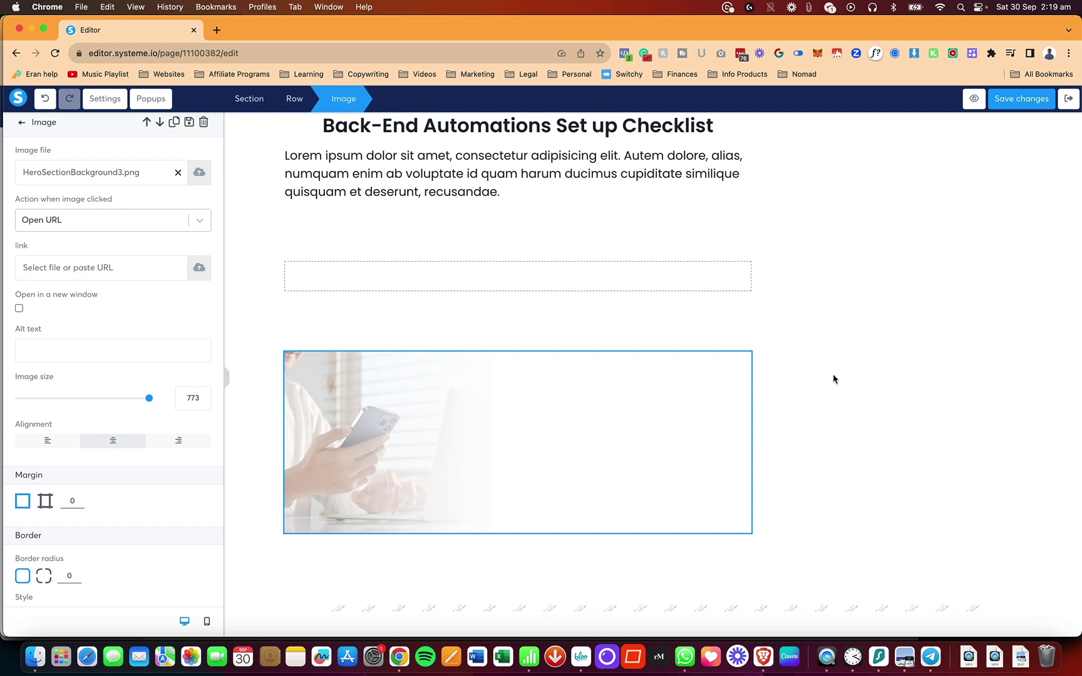
Step: Set the image's Shadow to Hard shadow and check it on the page
left_click(972, 378)
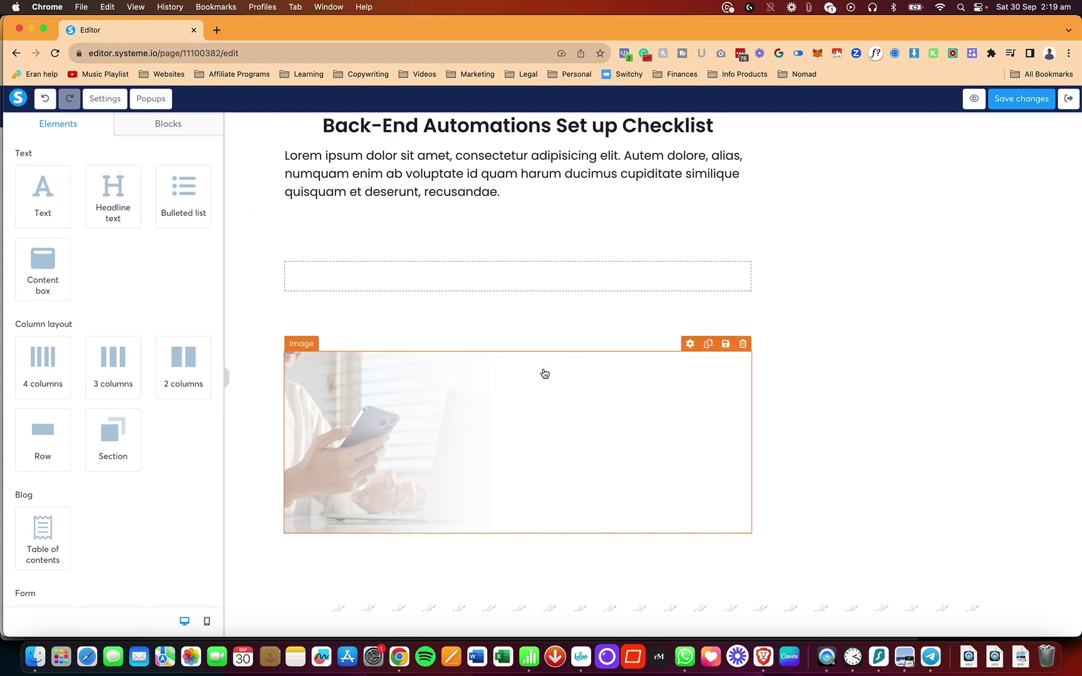
left_click(428, 396)
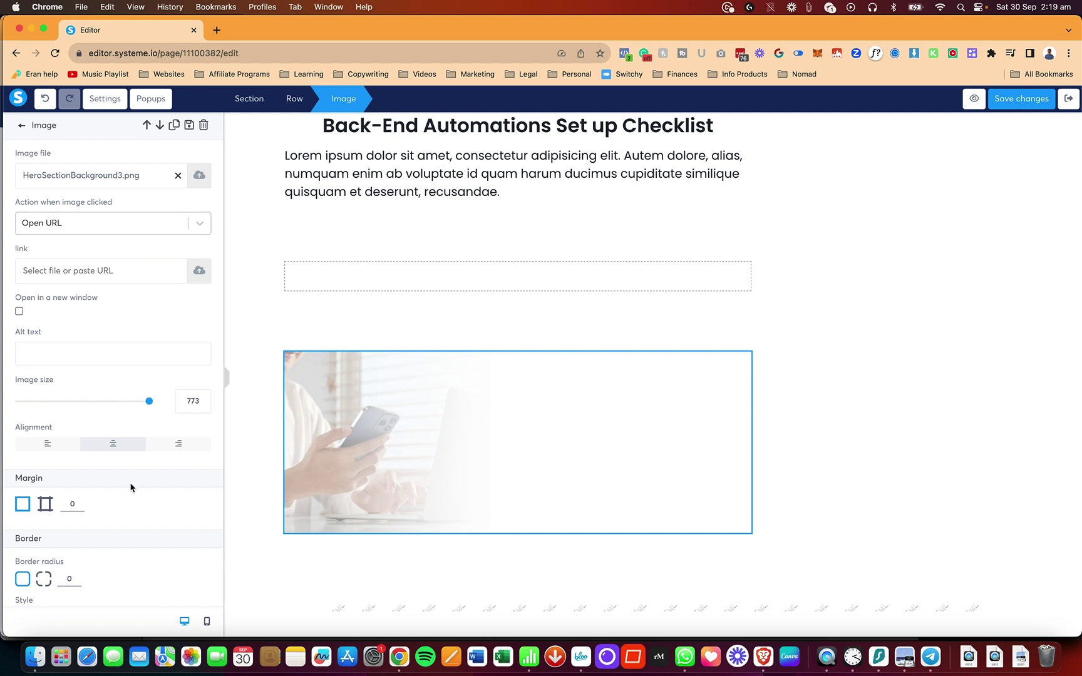
scroll(130, 486, "down", 4)
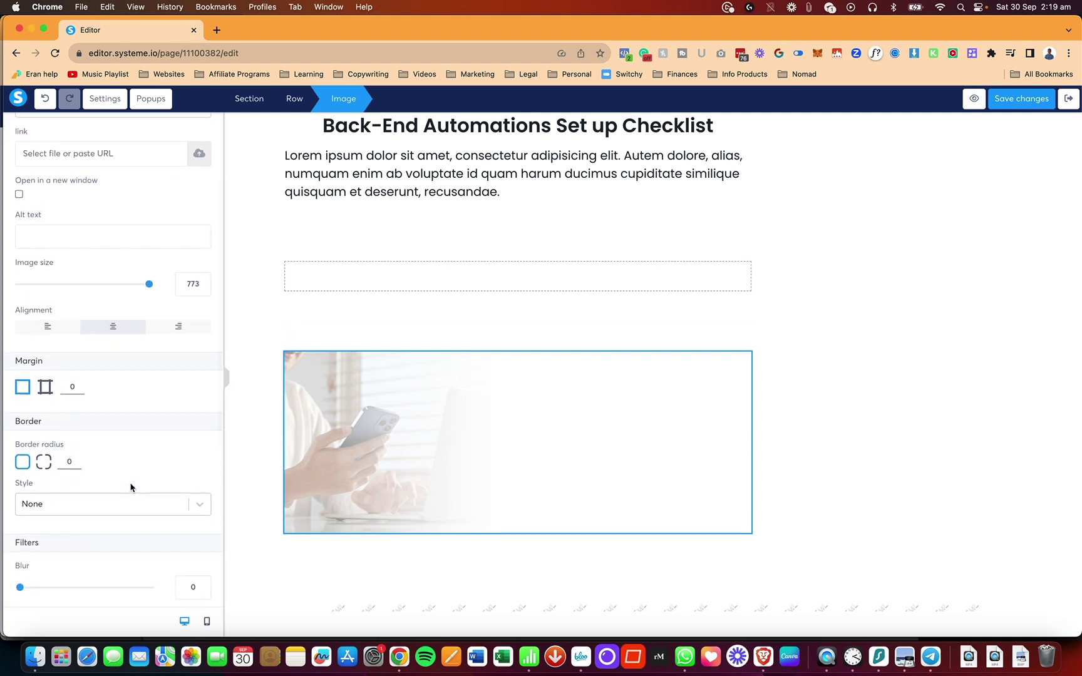
scroll(125, 502, "down", 4)
scroll(125, 502, "down", 2)
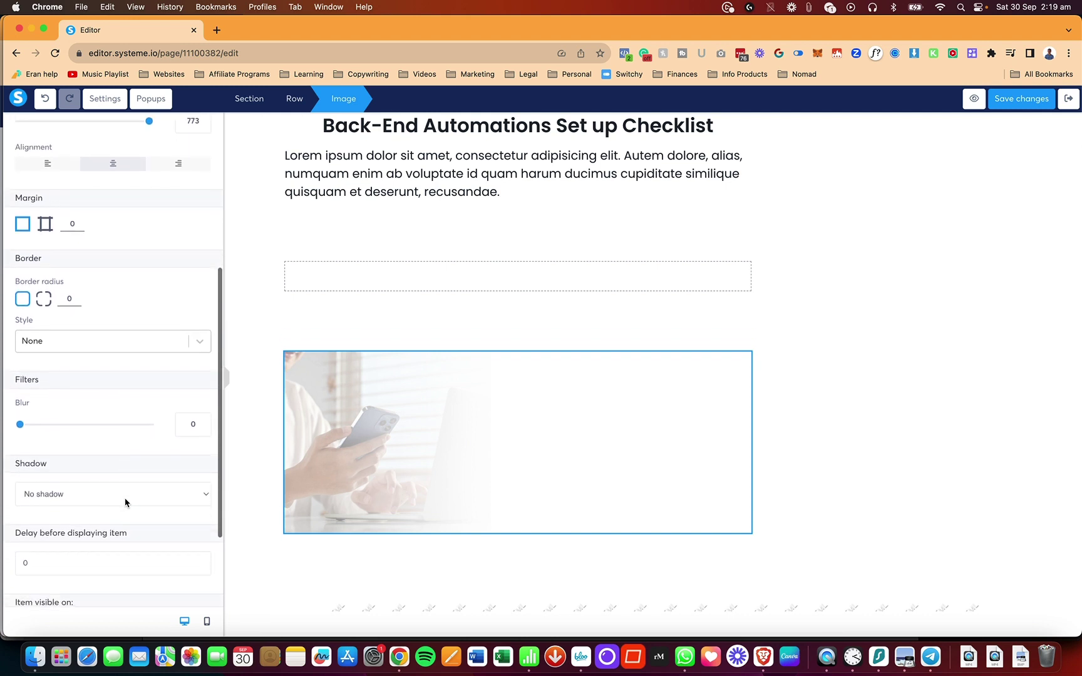
left_click(126, 496)
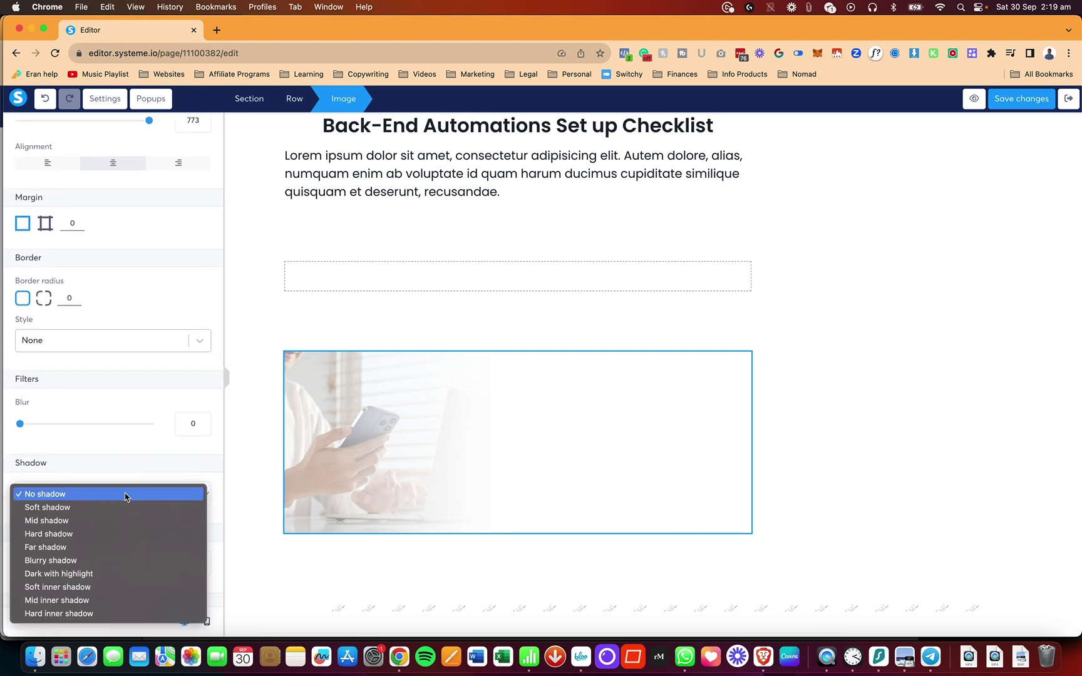
left_click(91, 534)
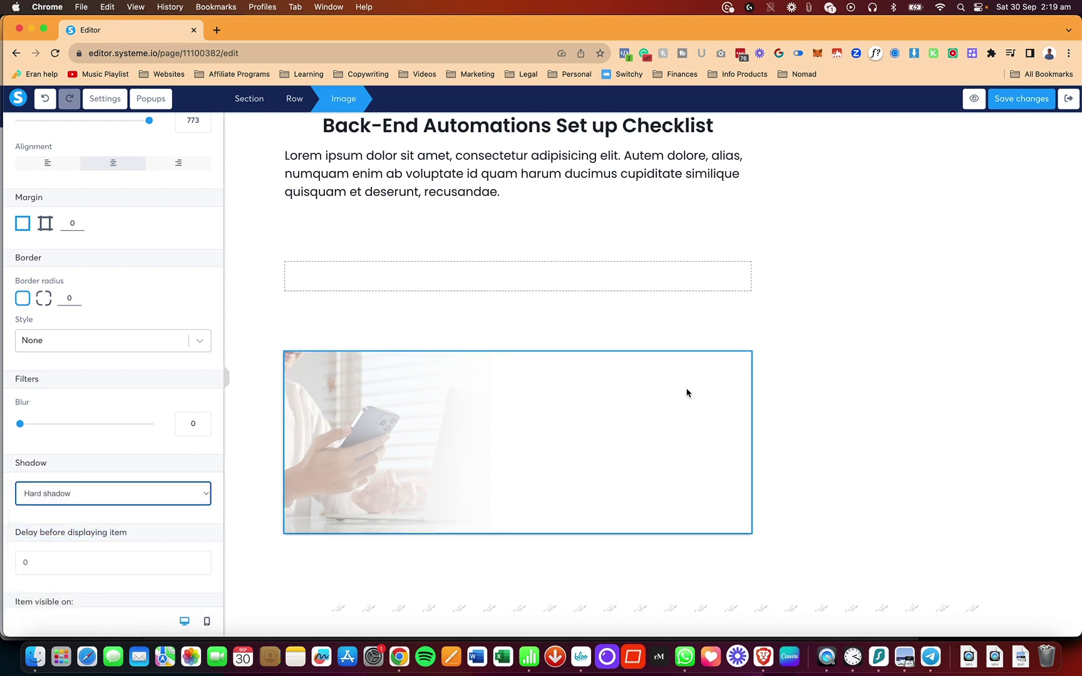
left_click(1002, 392)
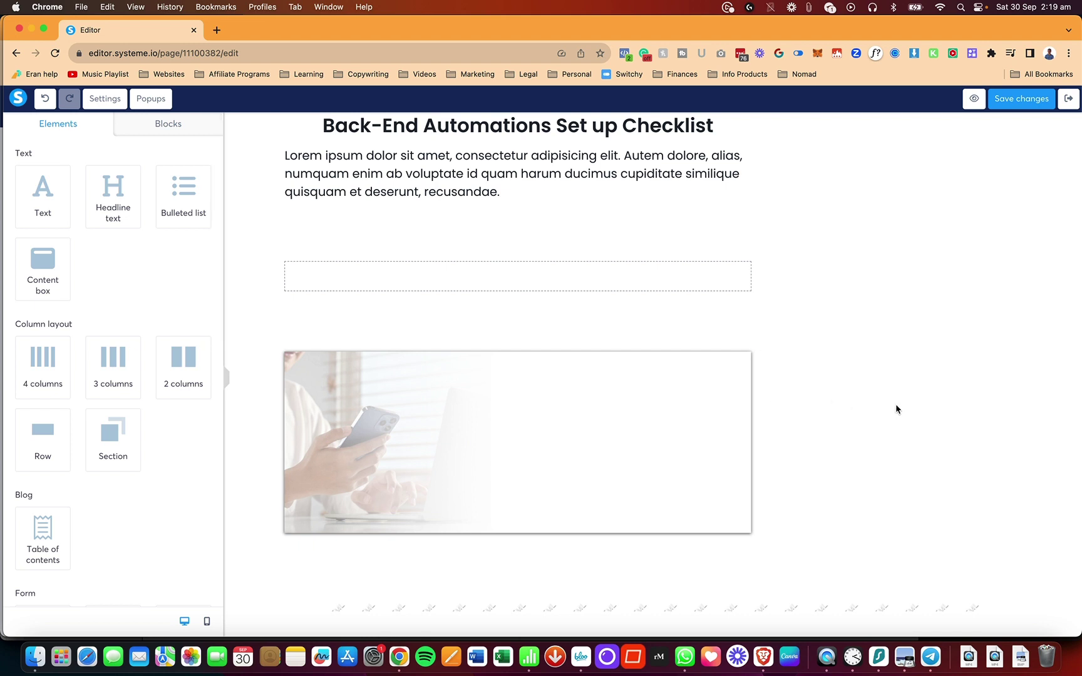
Step: Set the image's shadow back to No shadow
left_click(487, 437)
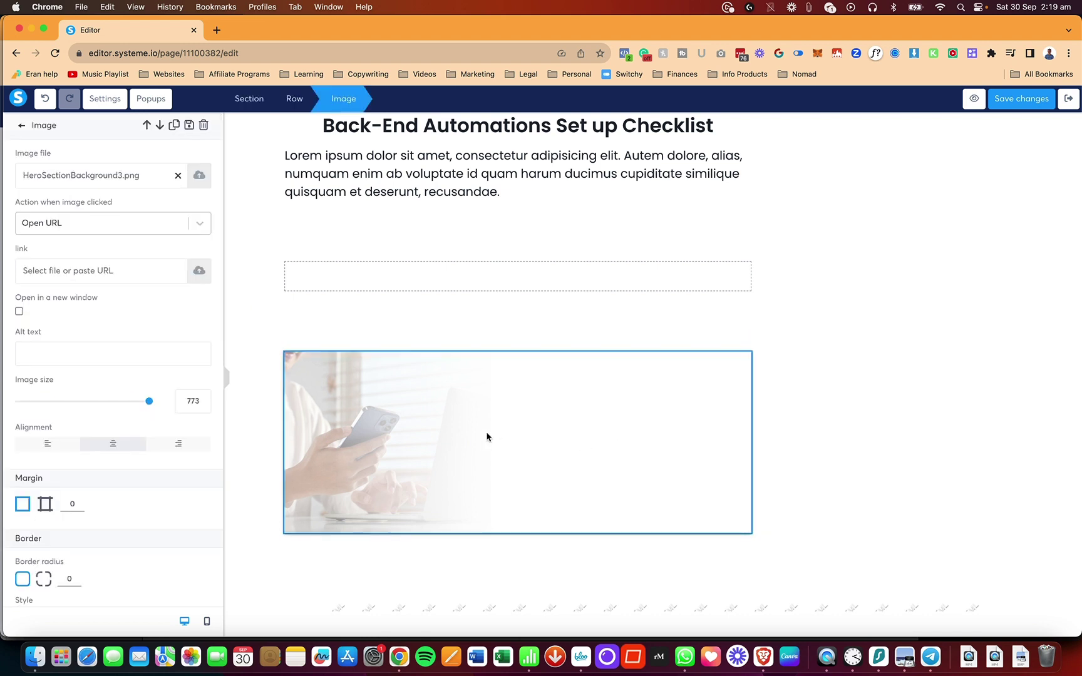
scroll(112, 530, "down", 5)
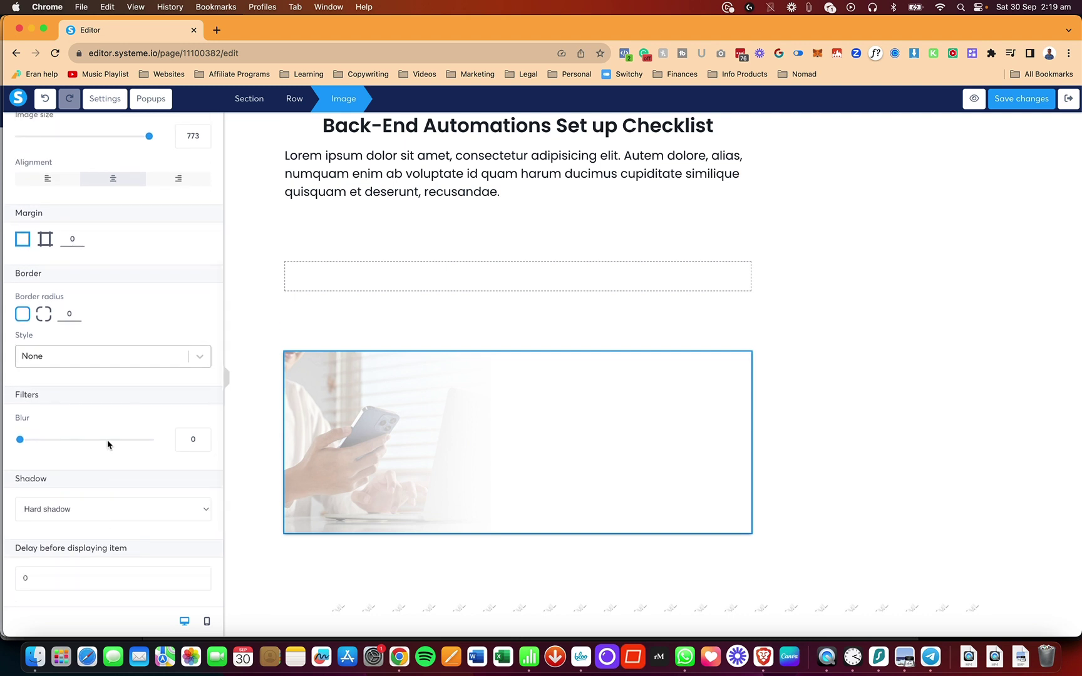
left_click(102, 512)
left_click(98, 474)
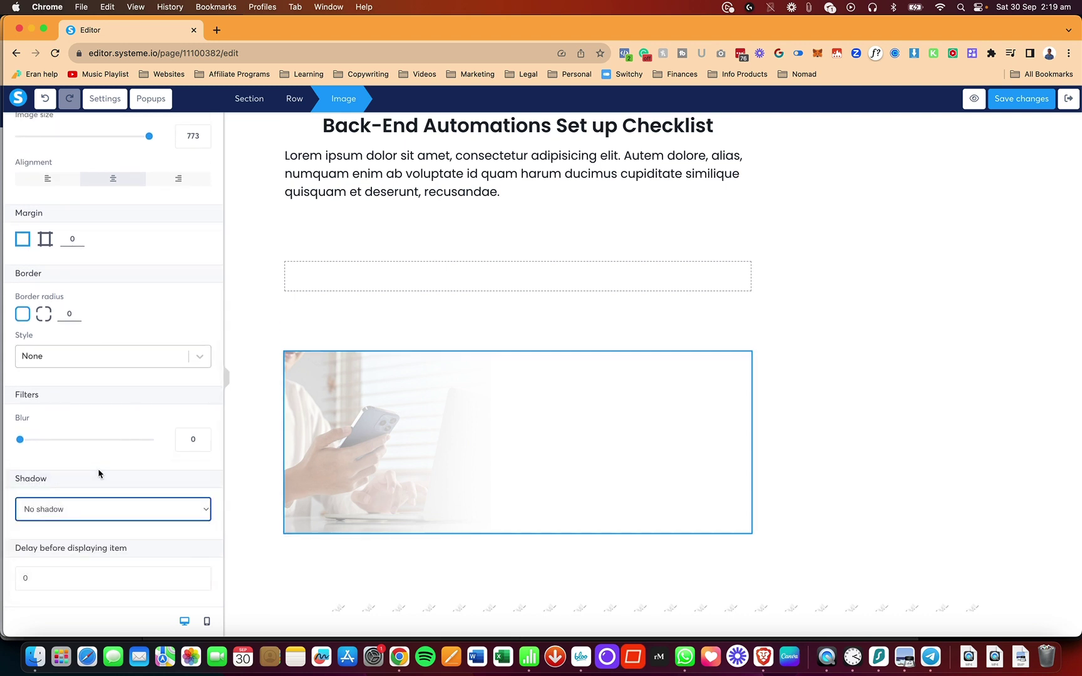
Step: Give the image a Dotted border style, then deselect it
left_click(139, 367)
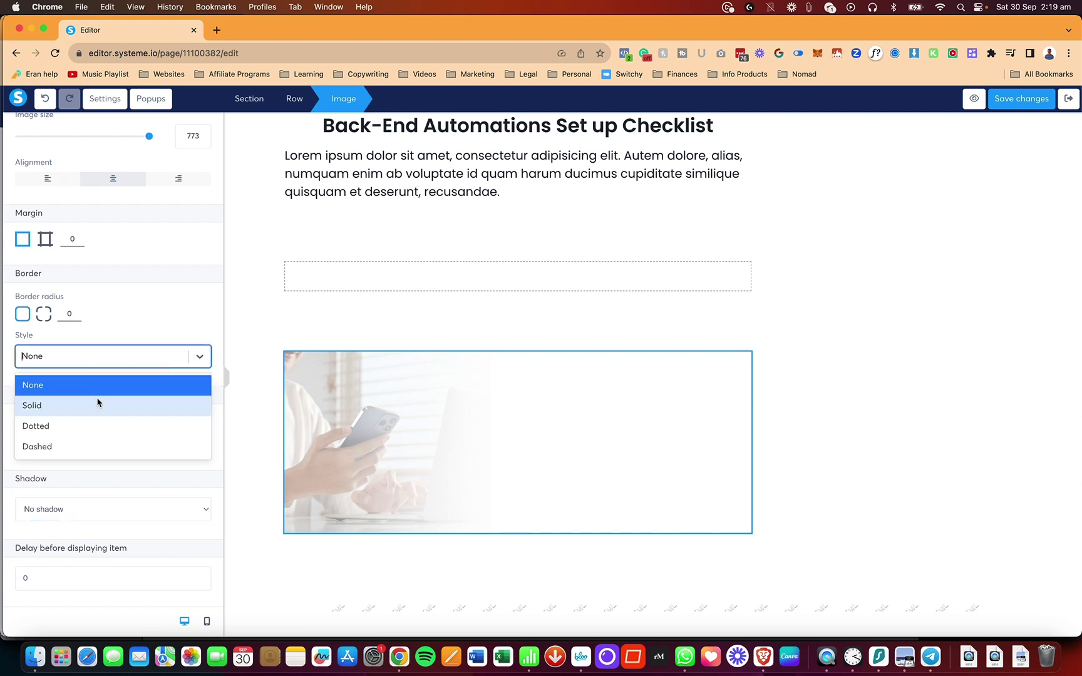
left_click(78, 429)
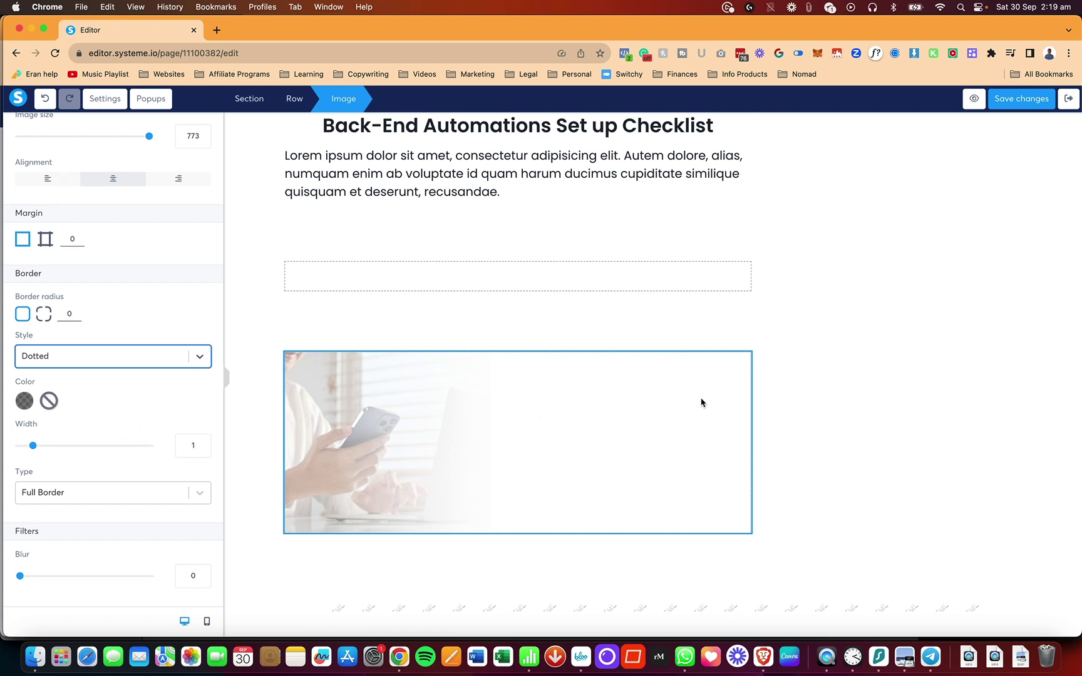
left_click(846, 431)
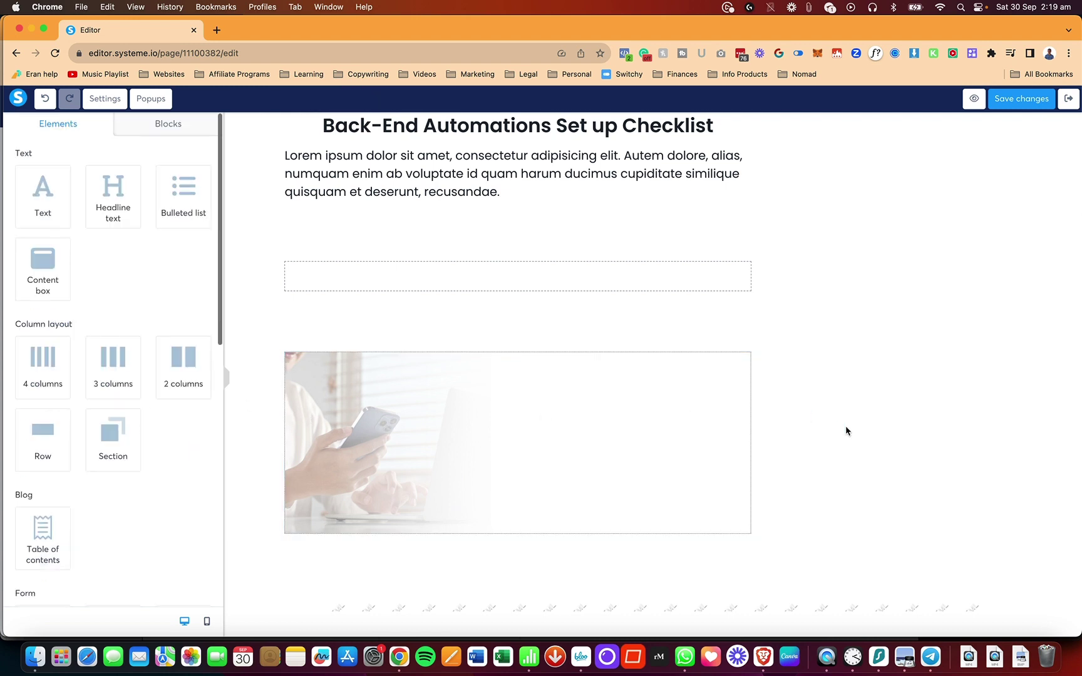
Step: Give the image a thick red border
left_click(317, 387)
scroll(102, 506, "down", 3)
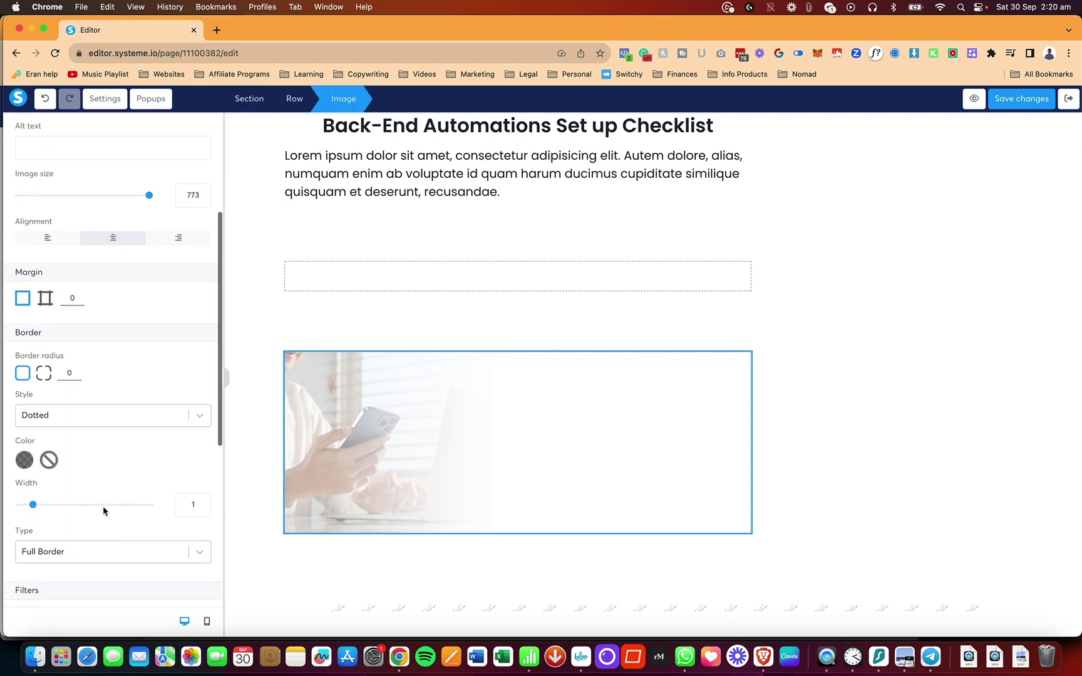
left_click(25, 461)
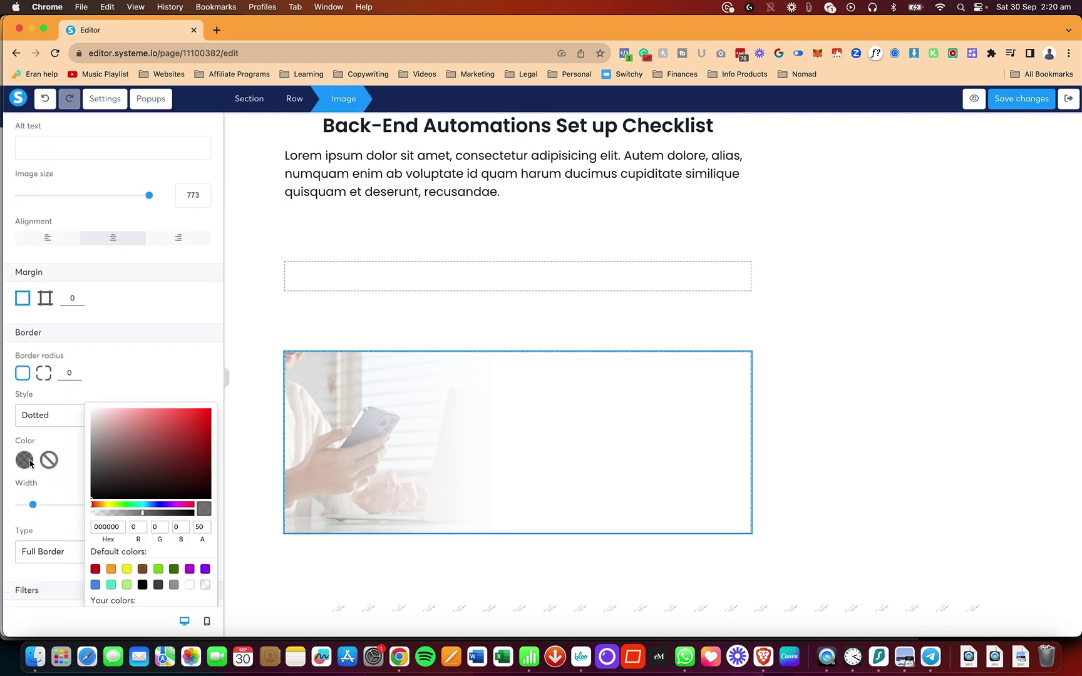
left_click(95, 570)
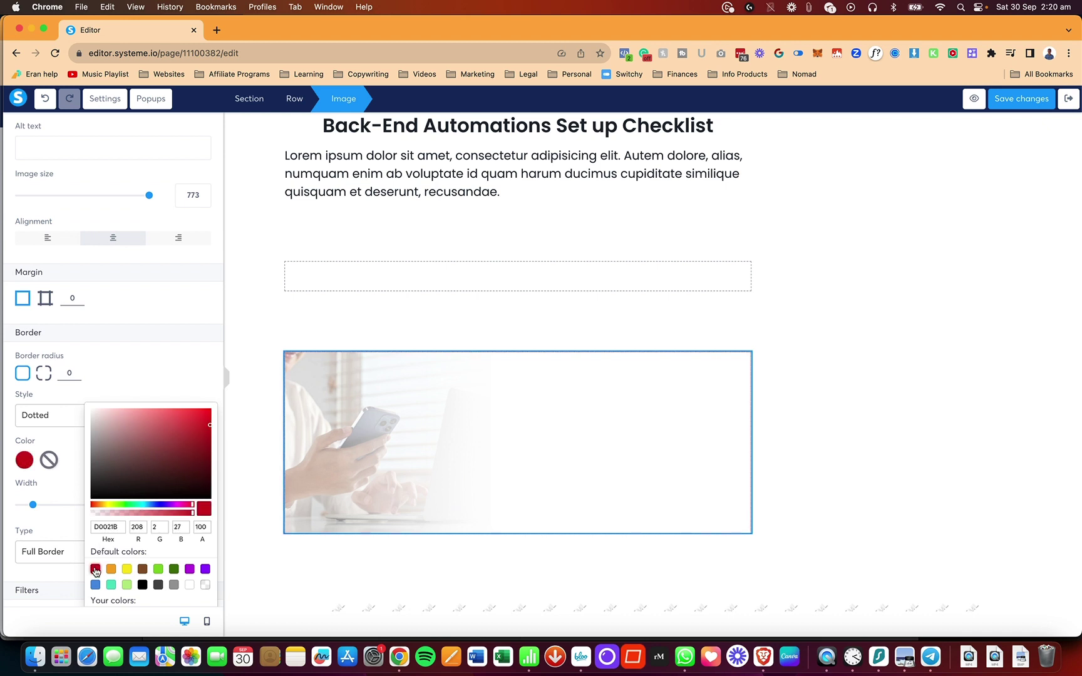
left_click(69, 466)
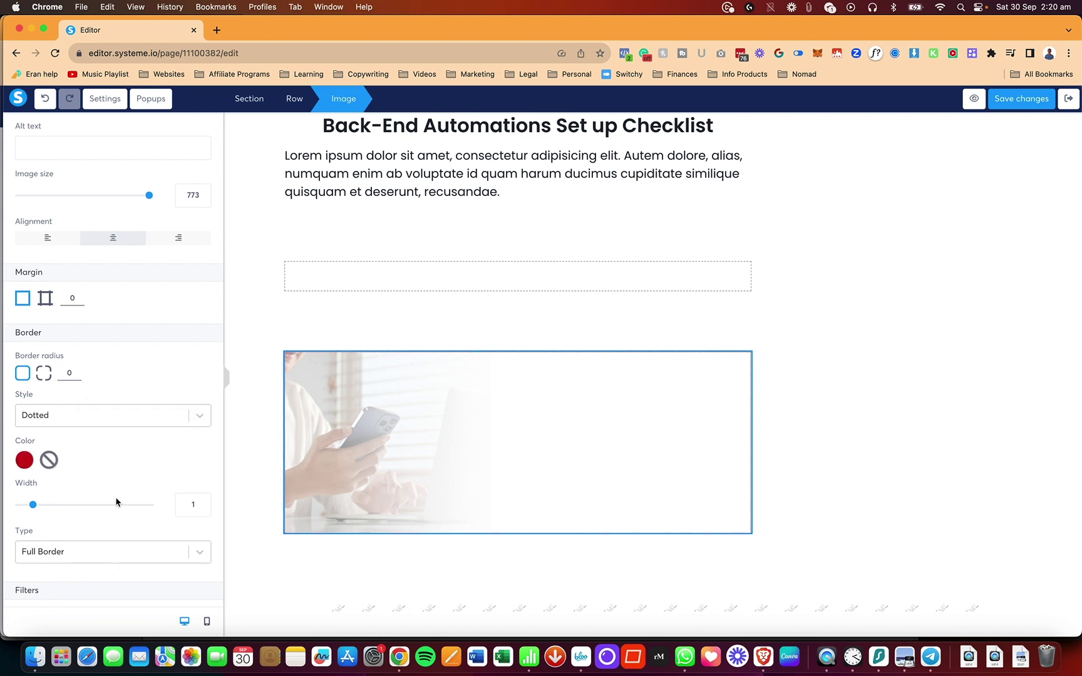
left_click_drag(38, 509, 119, 511)
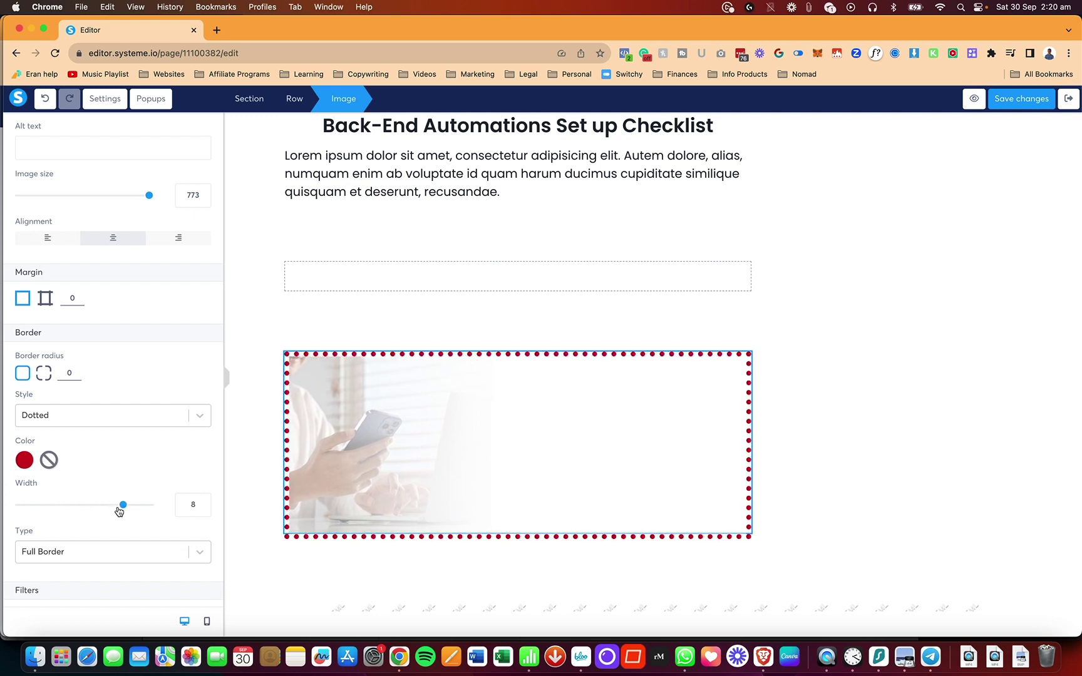
Step: Try a Dashed border style, then switch it to Solid
left_click(107, 415)
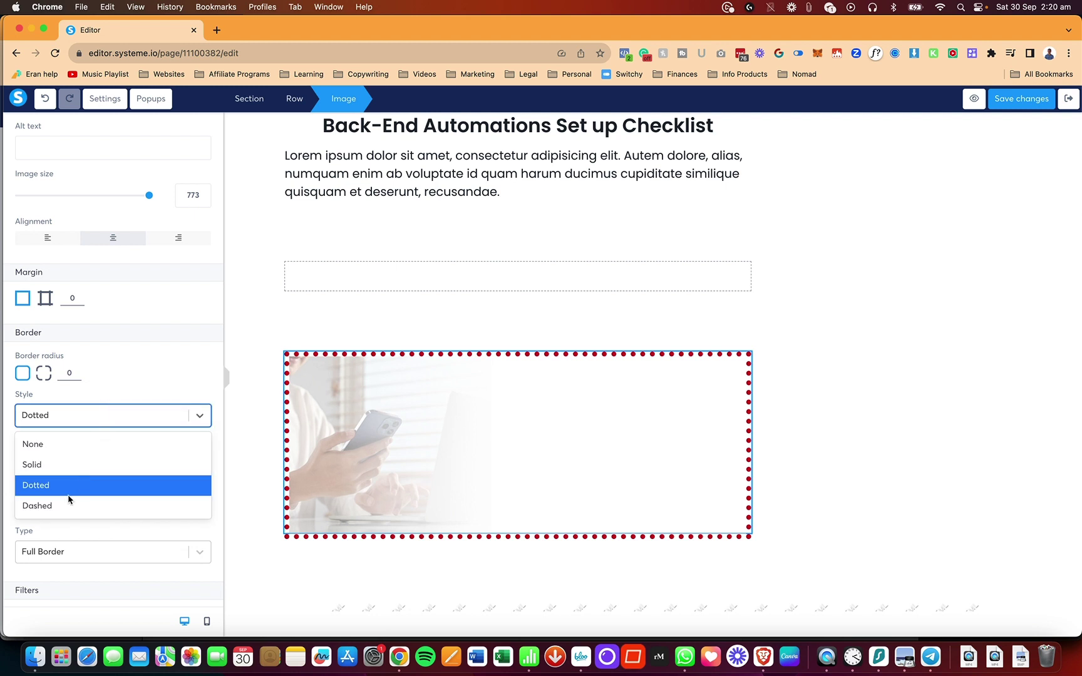
left_click(63, 505)
left_click(101, 415)
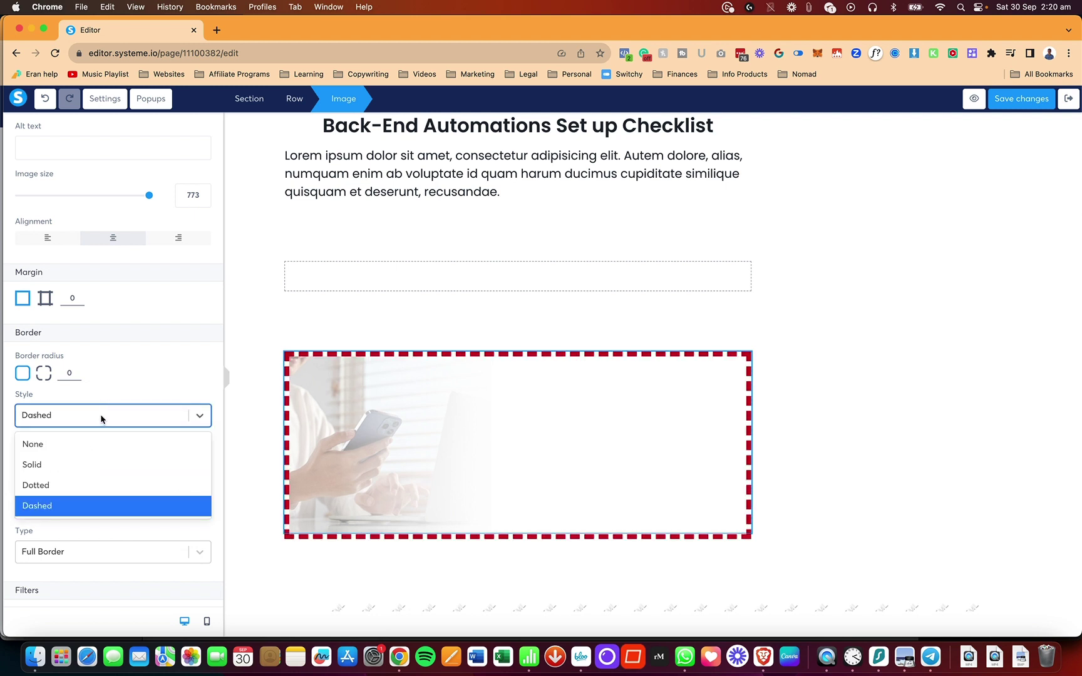
left_click(67, 463)
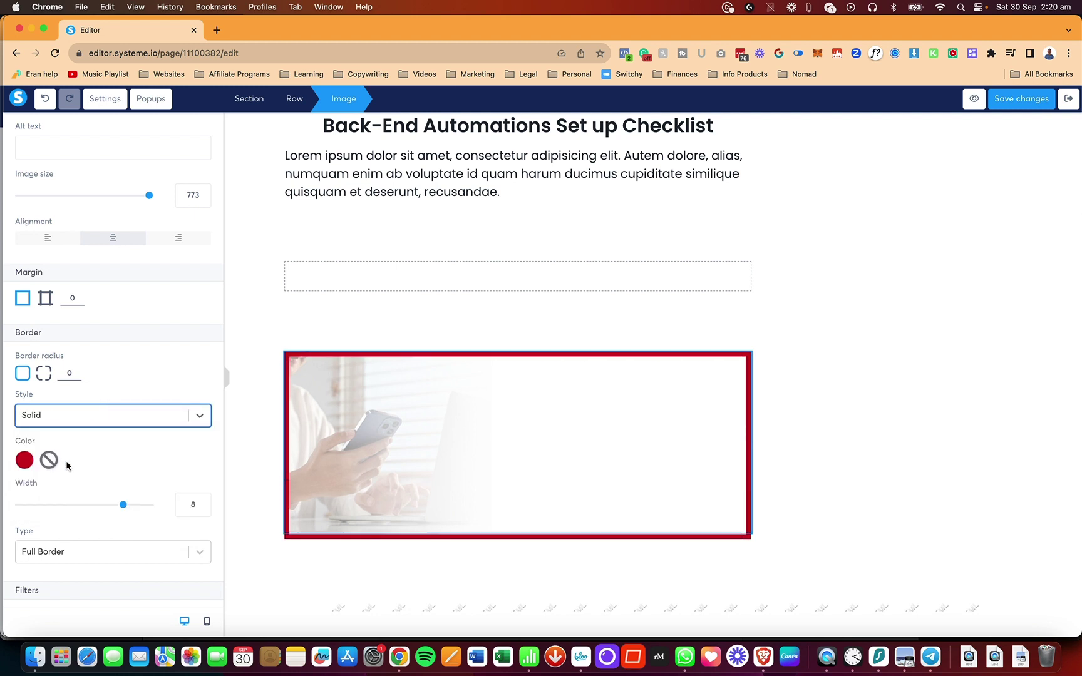
Step: Change the border colour to orange, then set width to 0 and style to None
left_click(25, 461)
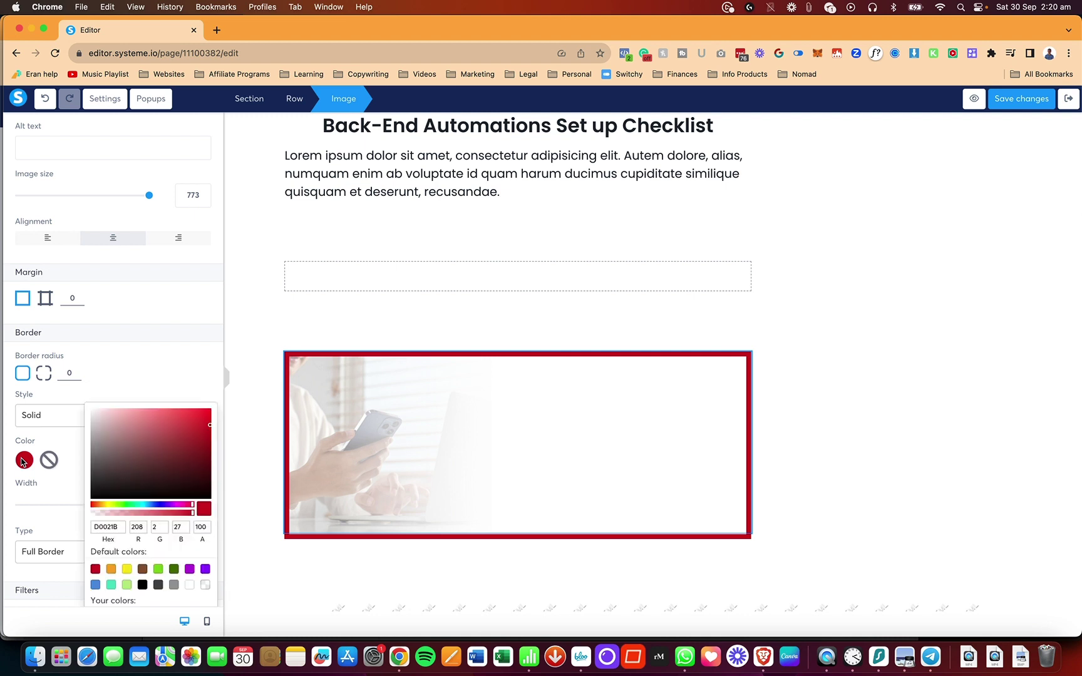
left_click(112, 569)
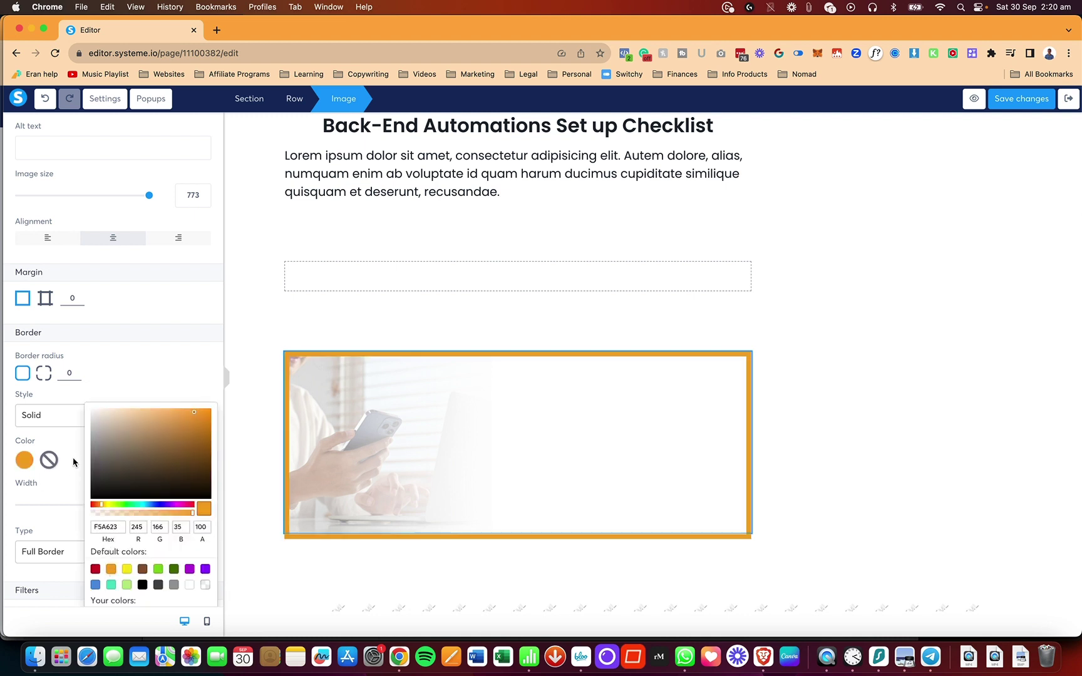
left_click(73, 457)
left_click_drag(123, 505, 21, 505)
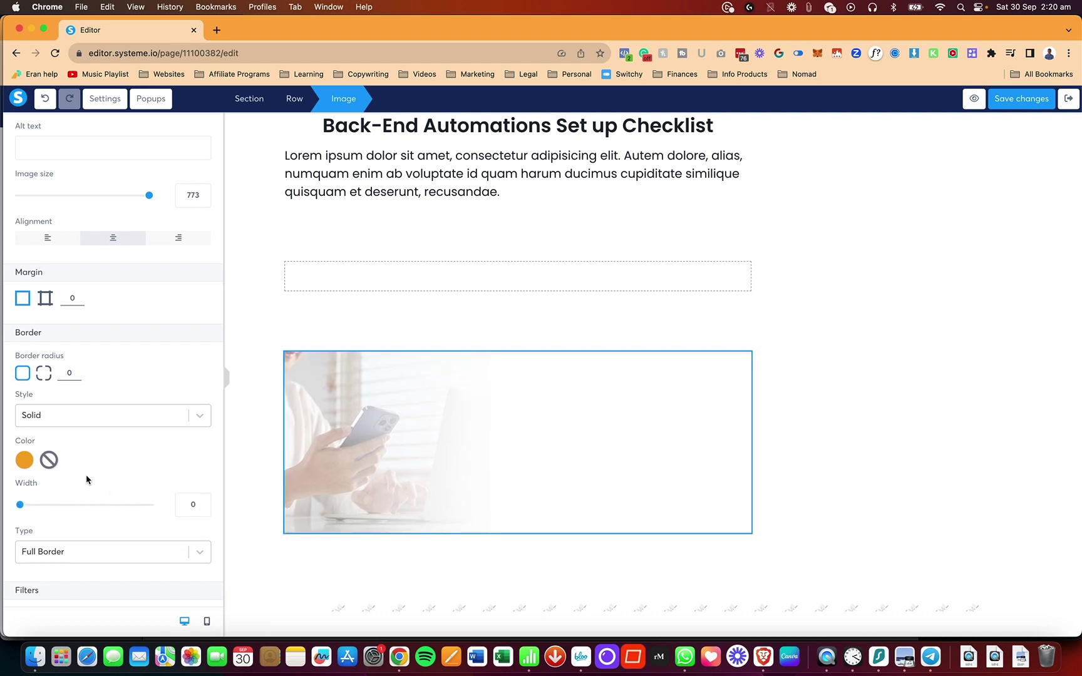
left_click(116, 419)
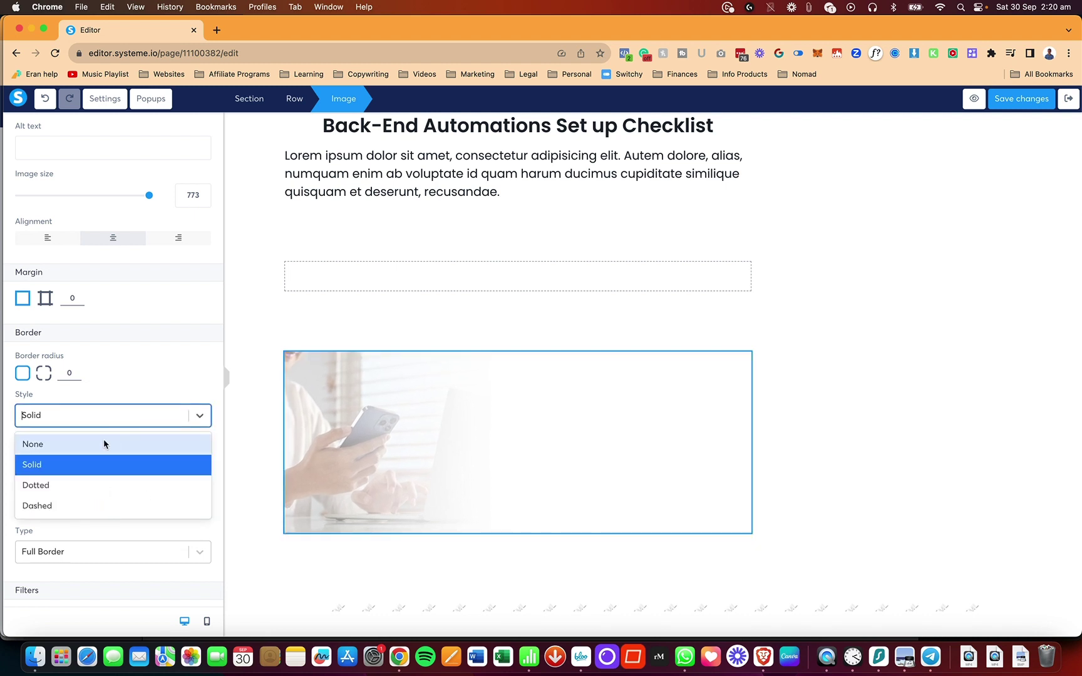
left_click(103, 444)
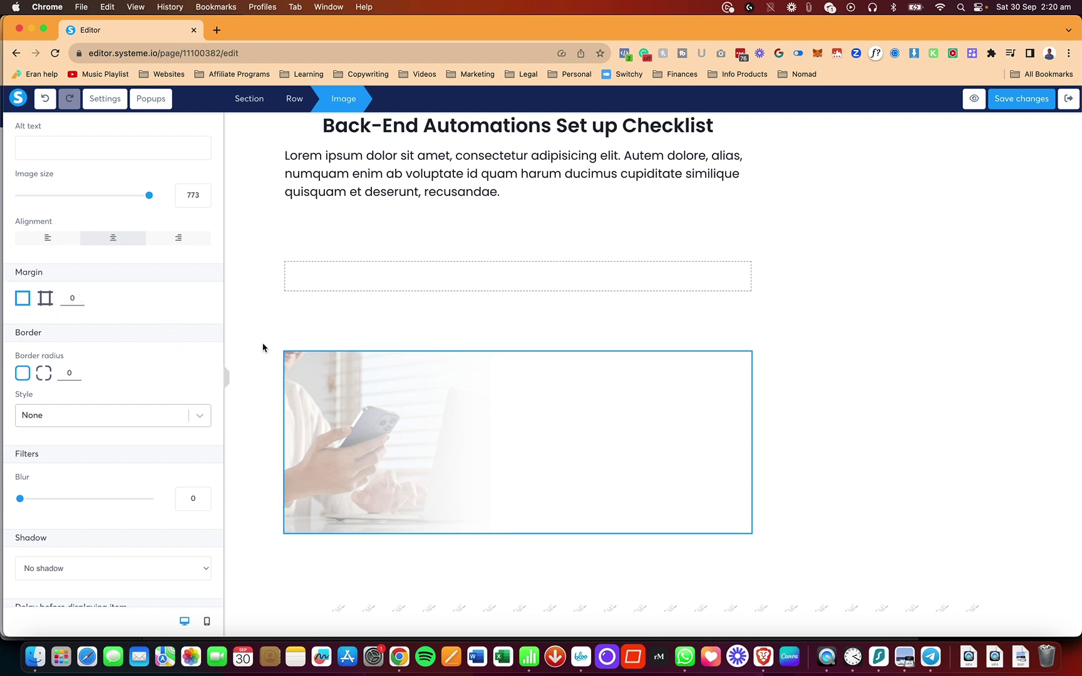
Step: Enter a margin of 40 and switch to per-side margin fields
scroll(173, 306, "down", 1)
scroll(172, 304, "down", 2)
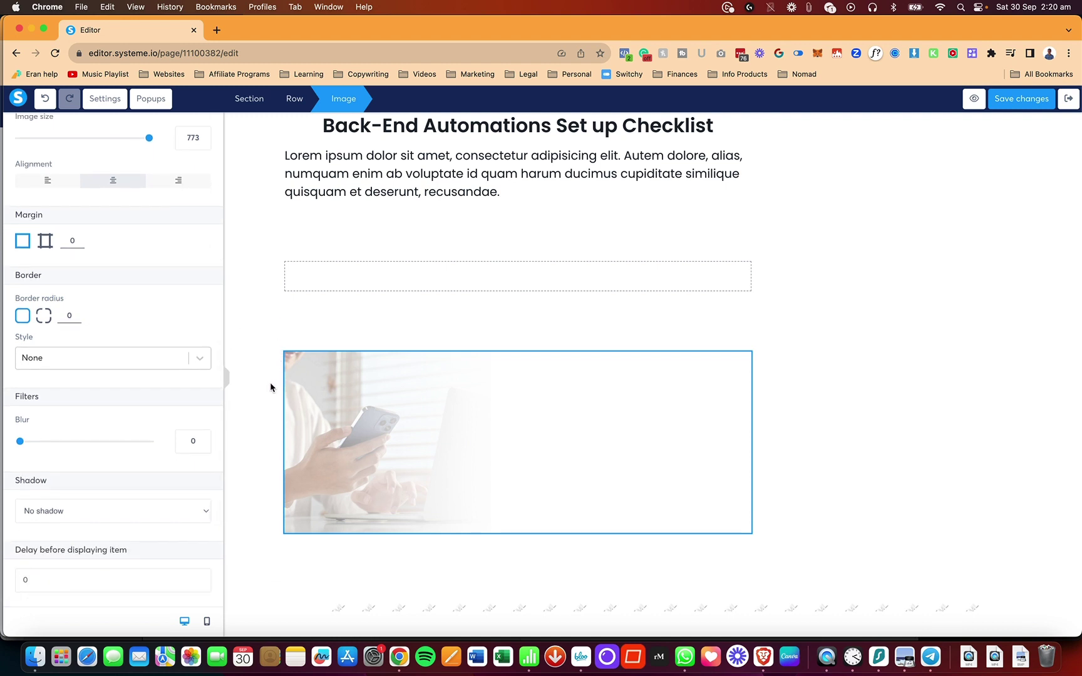
scroll(134, 340, "up", 4)
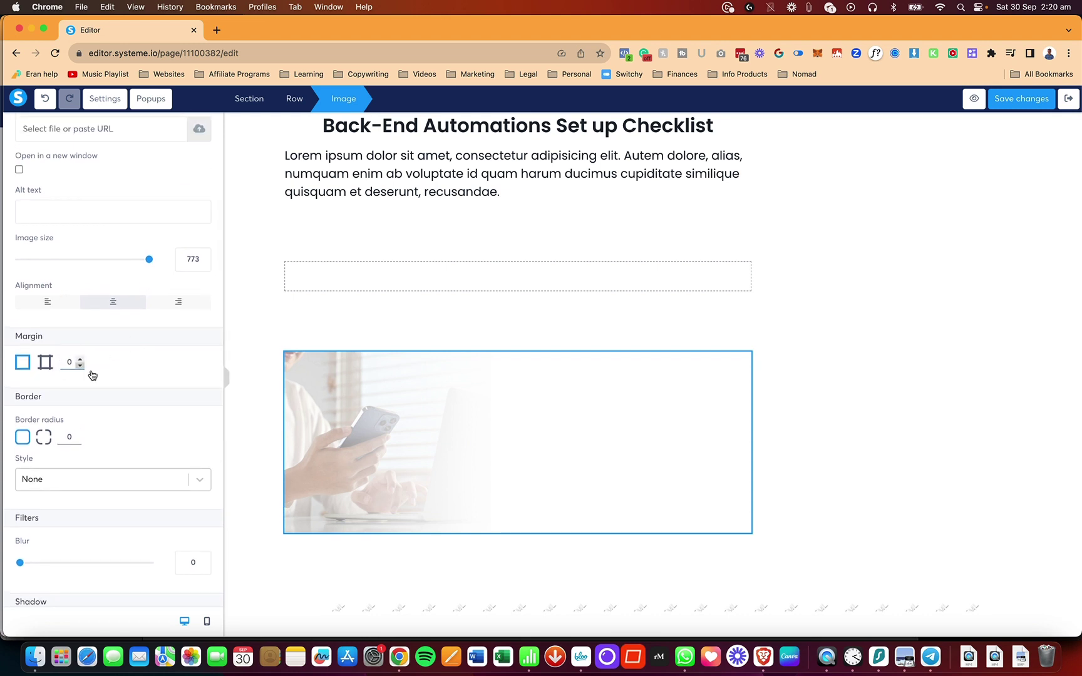
type("4")
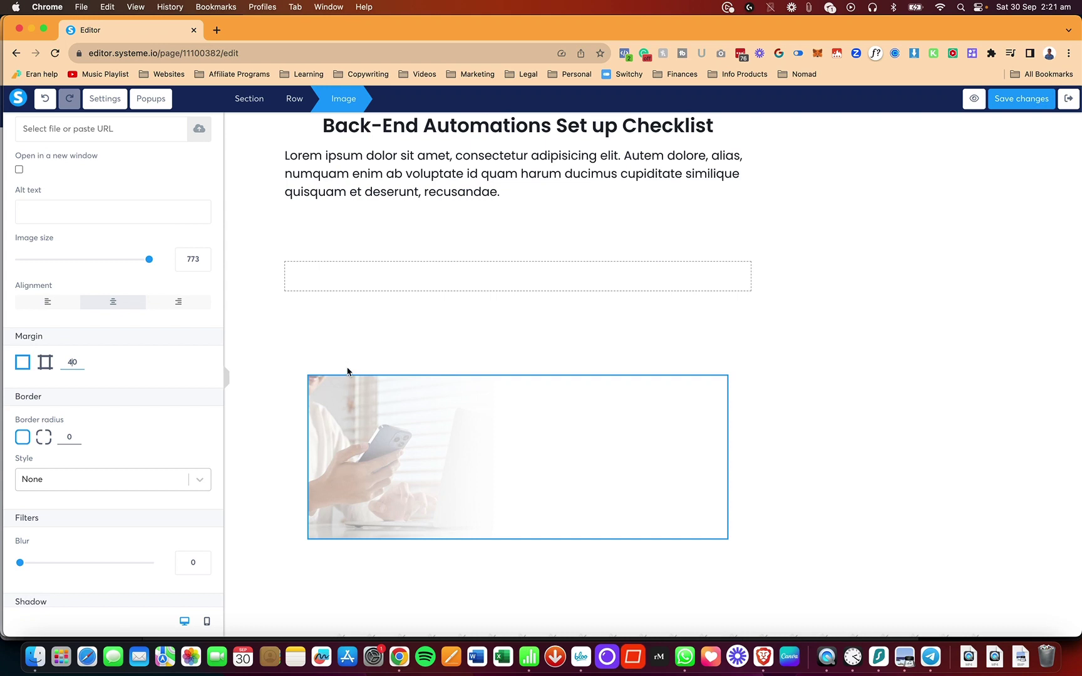
left_click(45, 364)
Step: Set the first and second margin fields to 40
left_click(72, 363)
left_click(107, 363)
type("2")
key("BackSpace")
type("40")
Step: Set the third and fourth margin fields to 40
left_click(134, 364)
type("00")
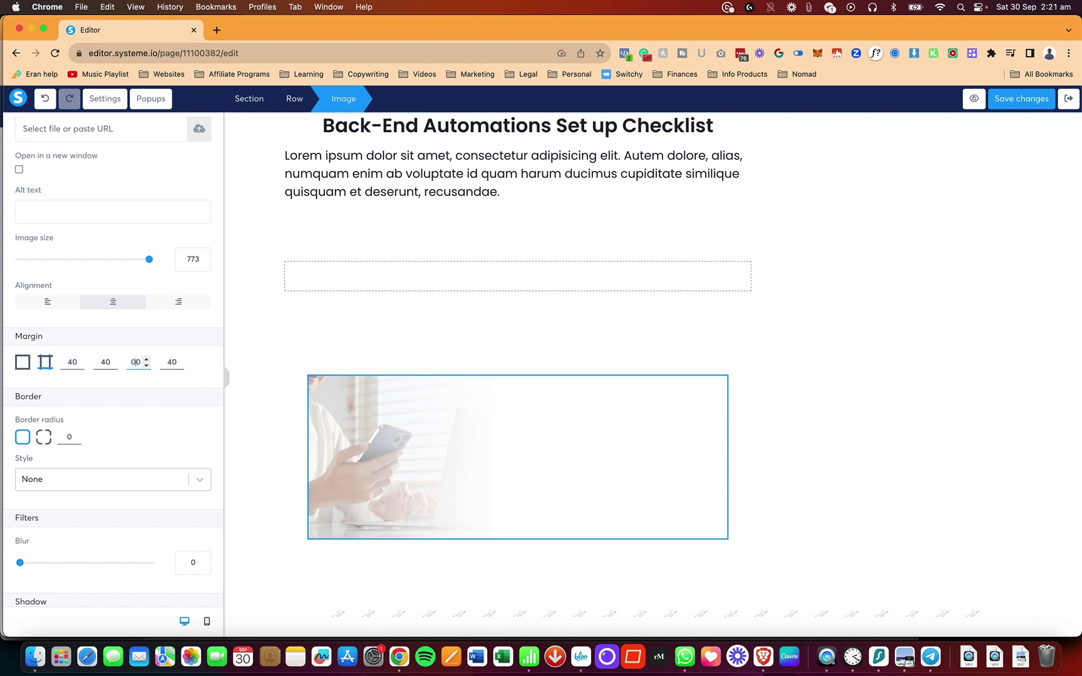
key("BackSpace")
type("4")
left_click(166, 365)
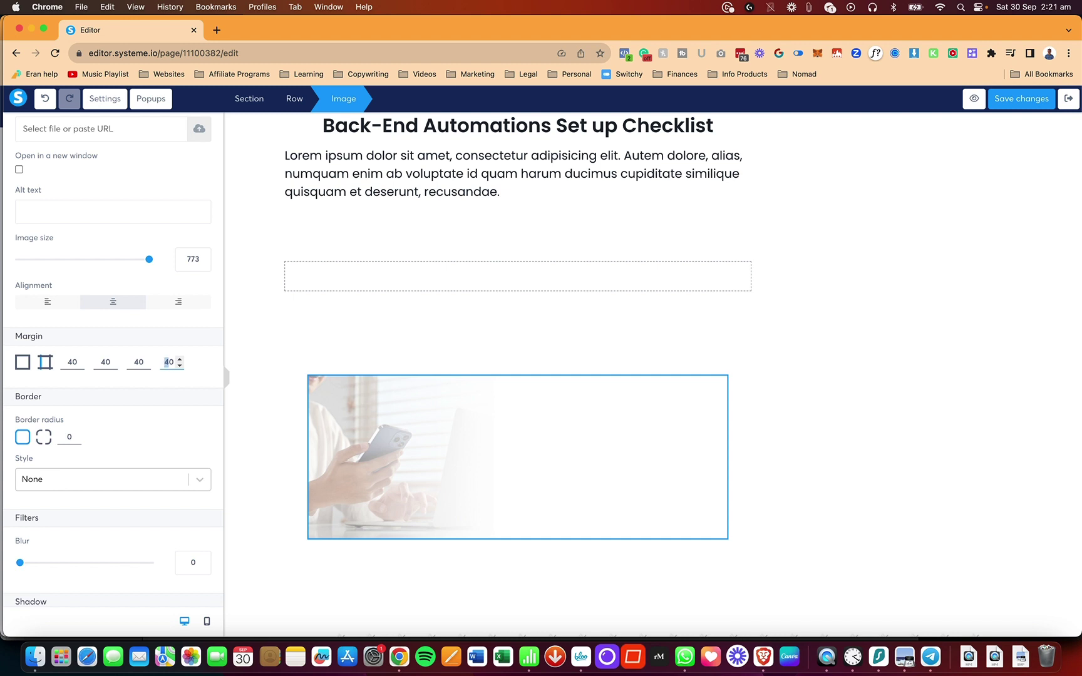
type("1")
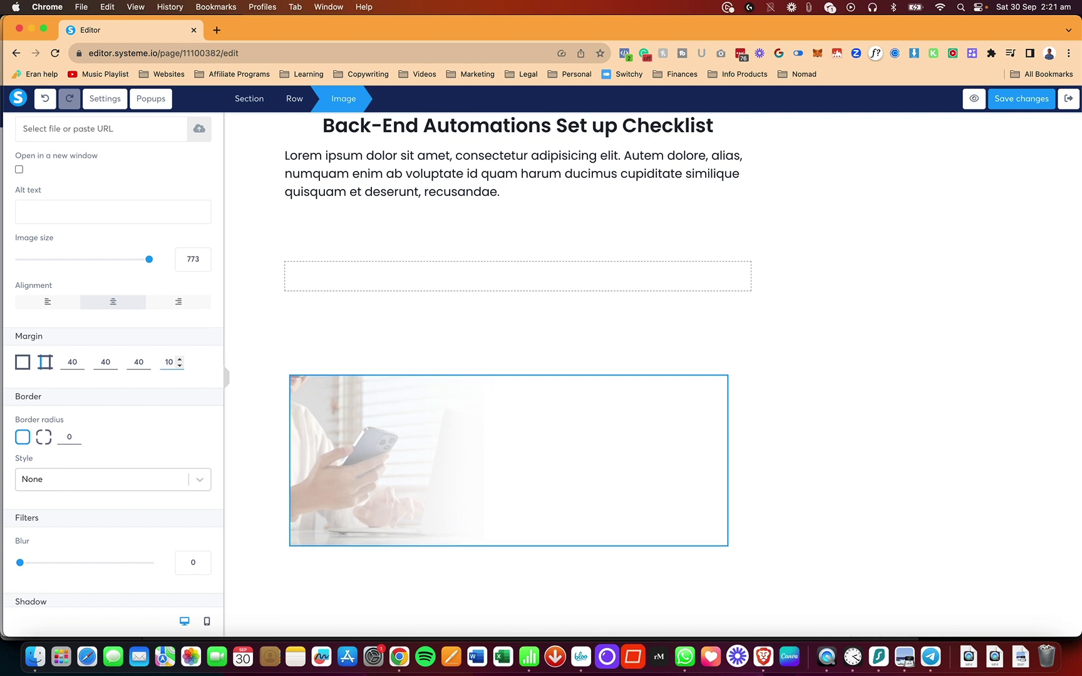
key("BackSpace")
type("4")
left_click(134, 391)
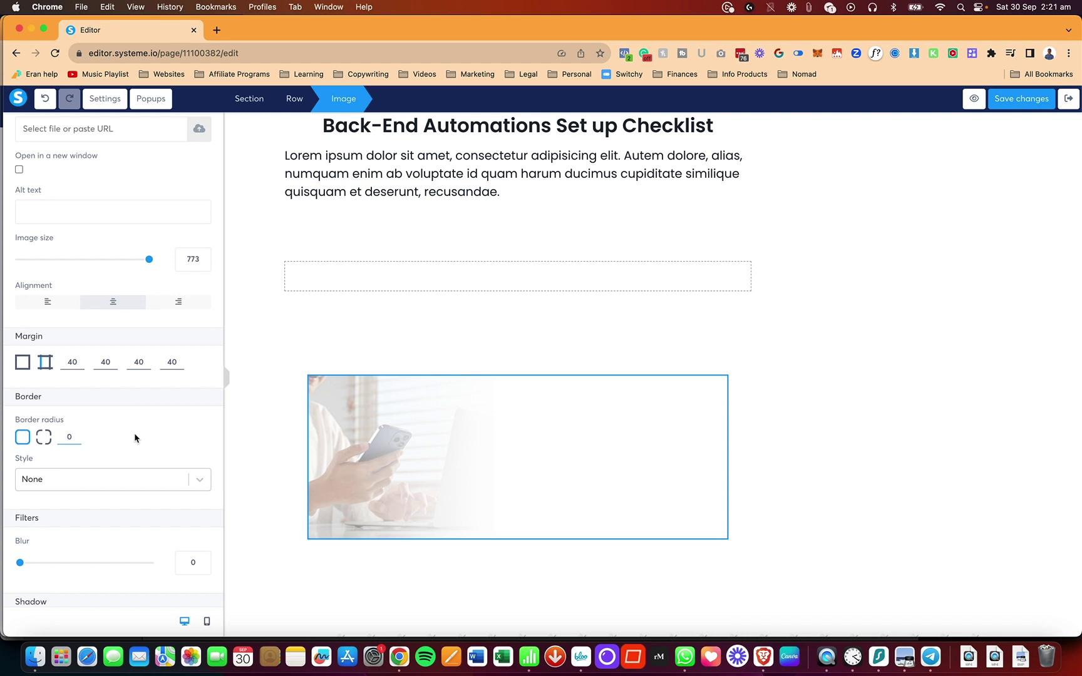
Step: Set the image's border radius to 10
left_click(67, 437)
type("3")
type("1")
Step: Try the Blur slider and leave the image at blur 0
scroll(116, 440, "up", 3)
scroll(117, 442, "down", 5)
scroll(117, 442, "down", 2)
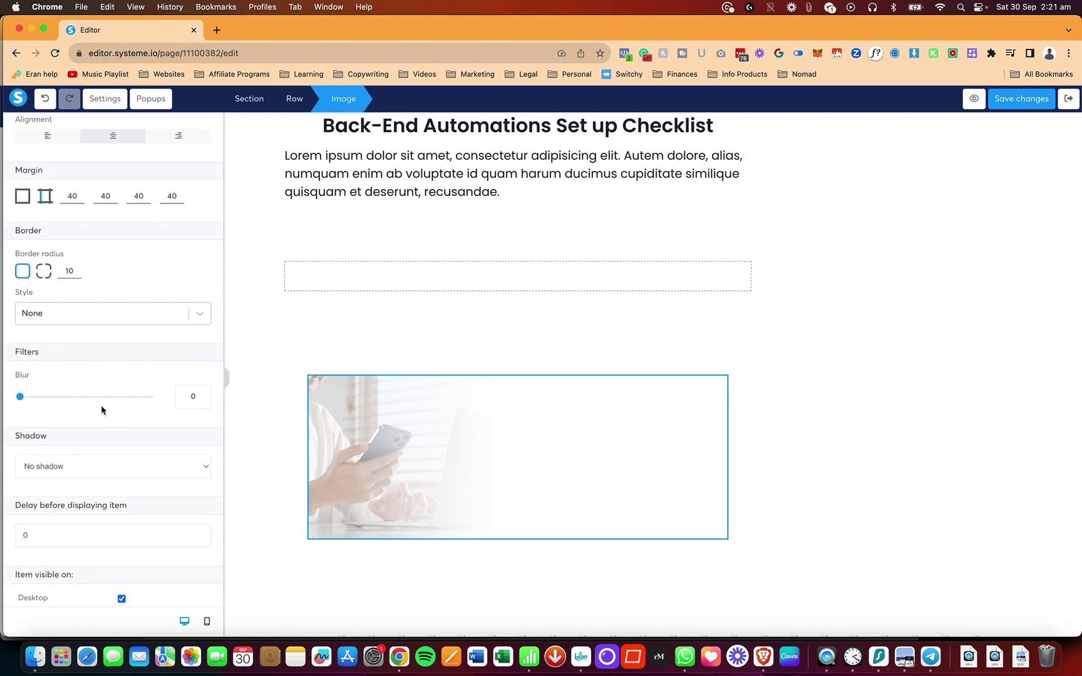
mouse_move(20, 397)
left_mouse_down()
mouse_move(87, 400)
mouse_move(18, 402)
left_mouse_up()
scroll(126, 449, "down", 3)
scroll(125, 449, "up", 5)
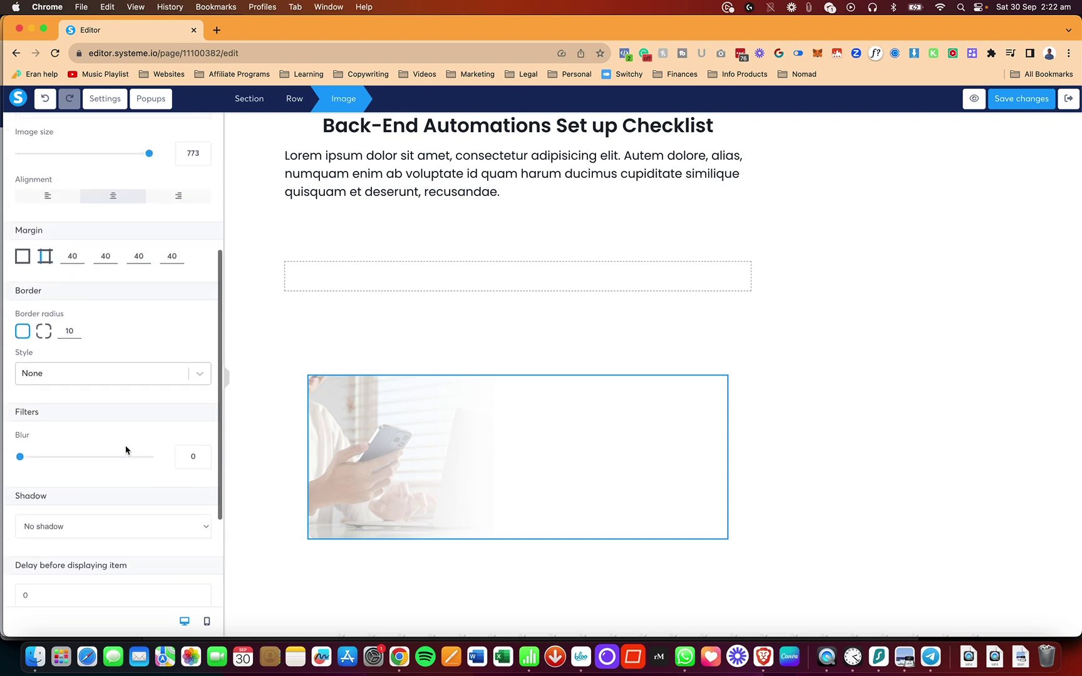
Step: Apply a Hard shadow and a solid grey (9B9B9B) border to the image
left_click(113, 527)
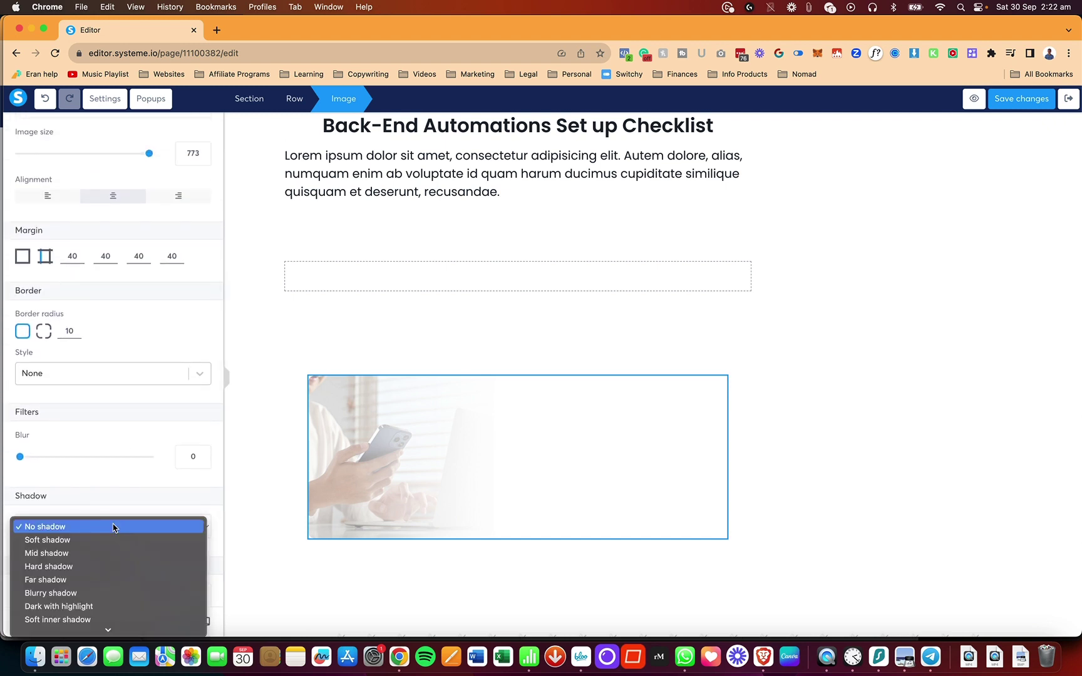
left_click(101, 567)
left_click(139, 380)
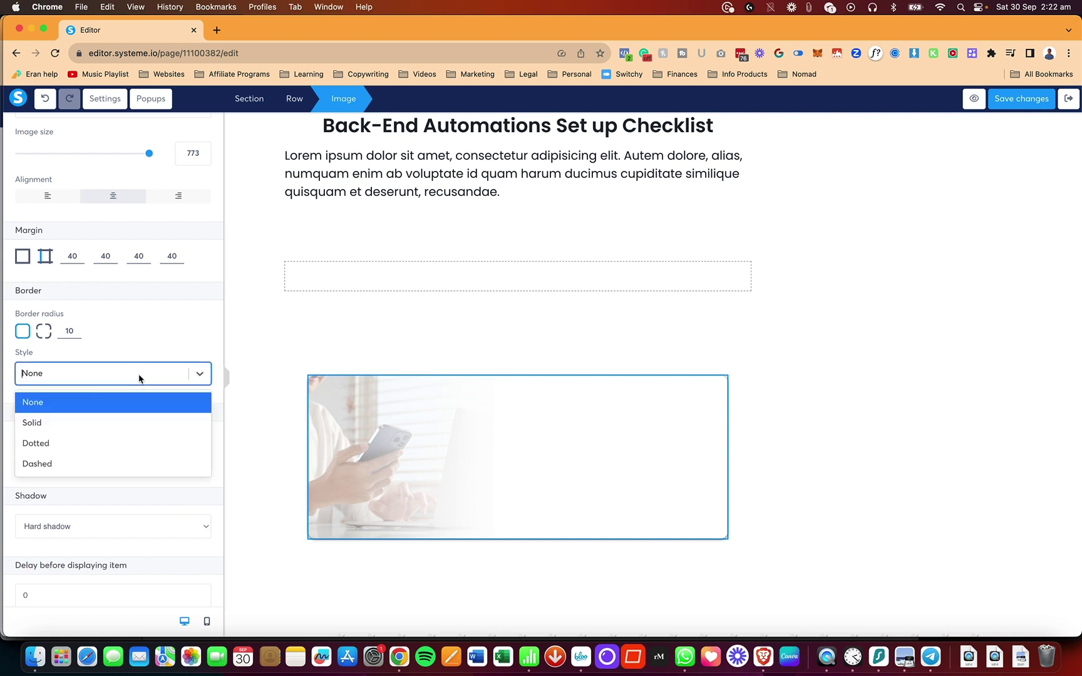
left_click(99, 428)
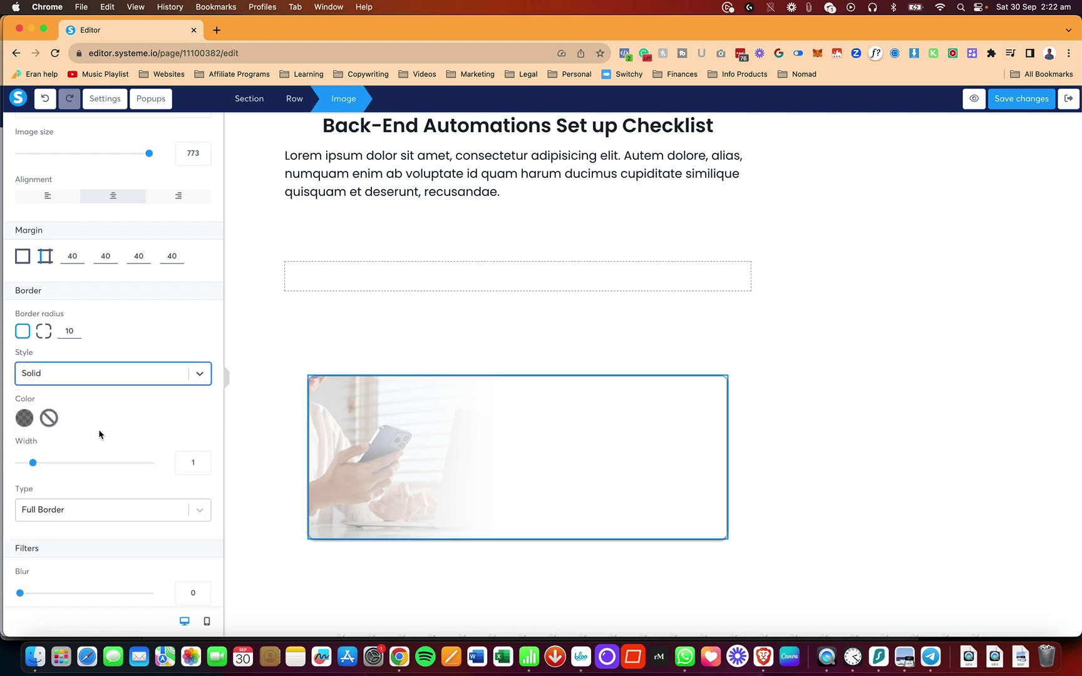
left_click(25, 422)
left_click(174, 544)
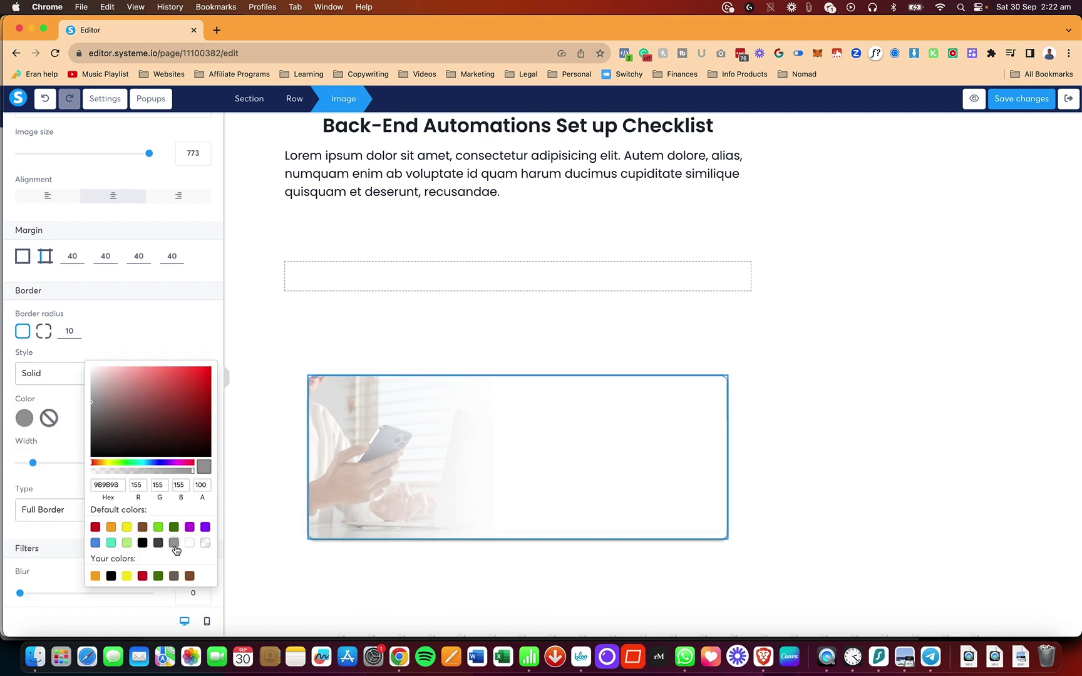
left_click(64, 399)
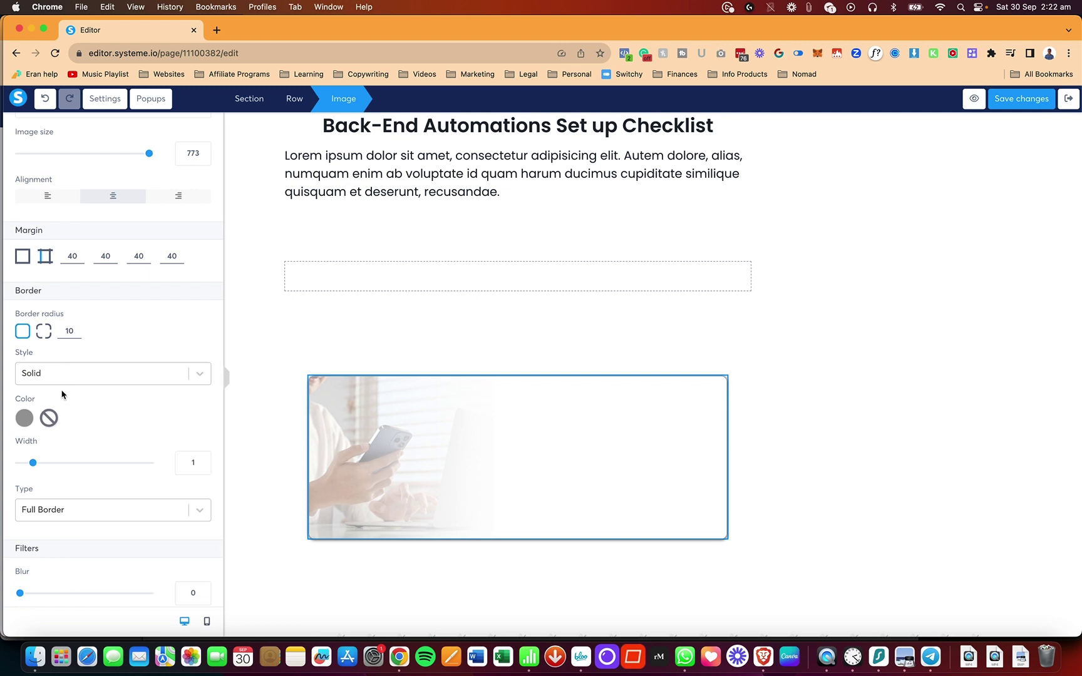
left_click(280, 430)
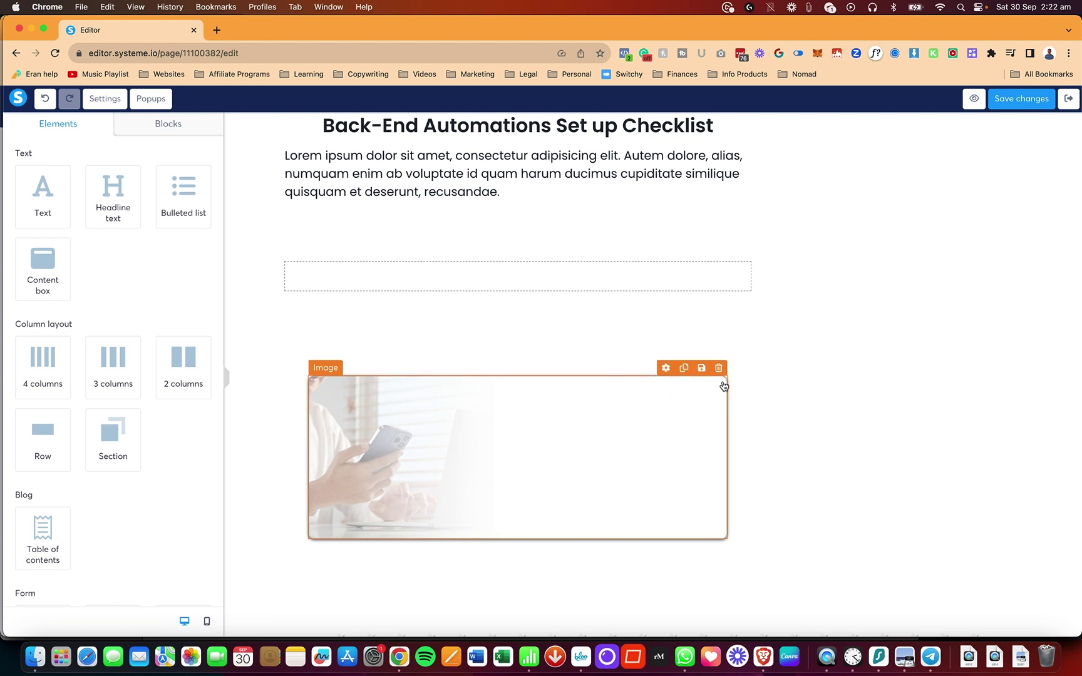
left_click(337, 410)
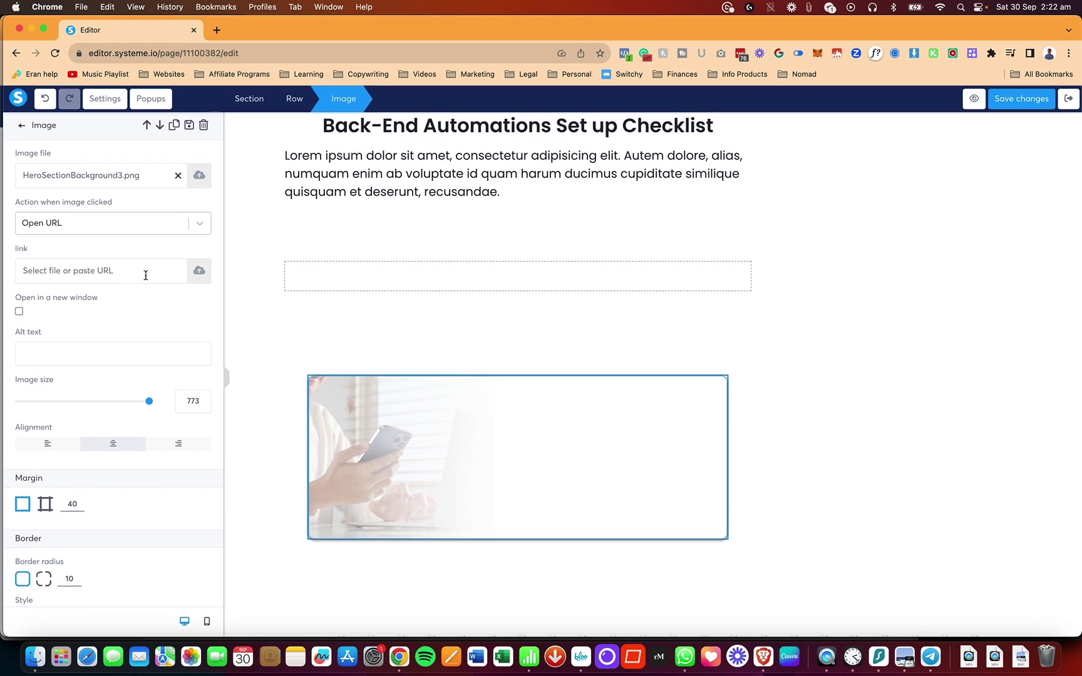
left_click(200, 273)
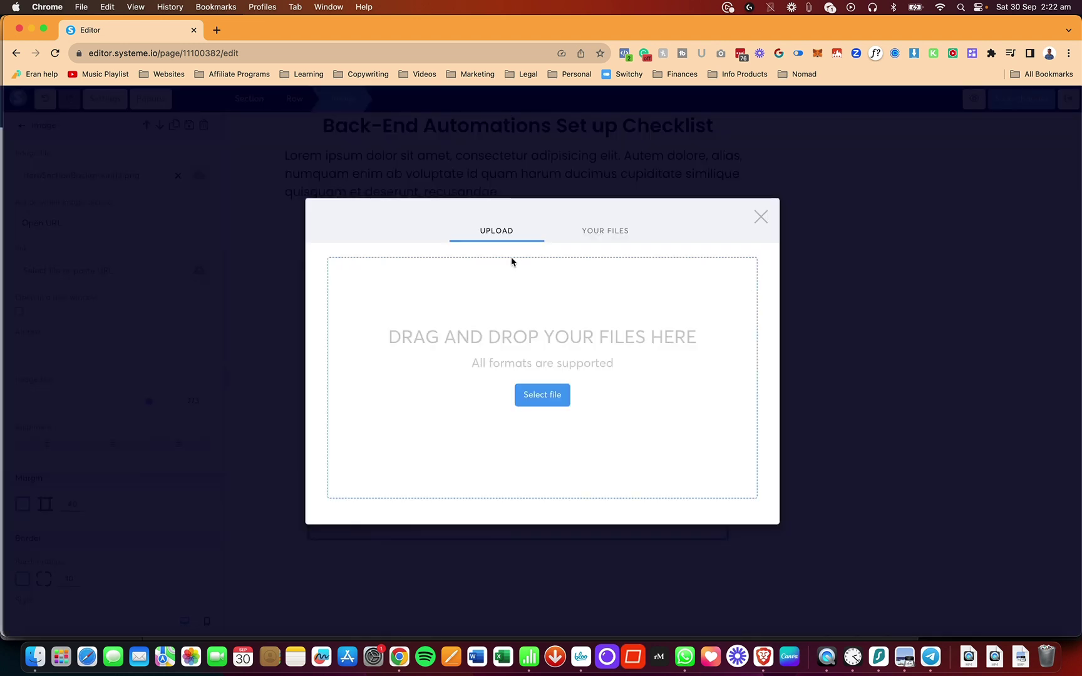
left_click(620, 233)
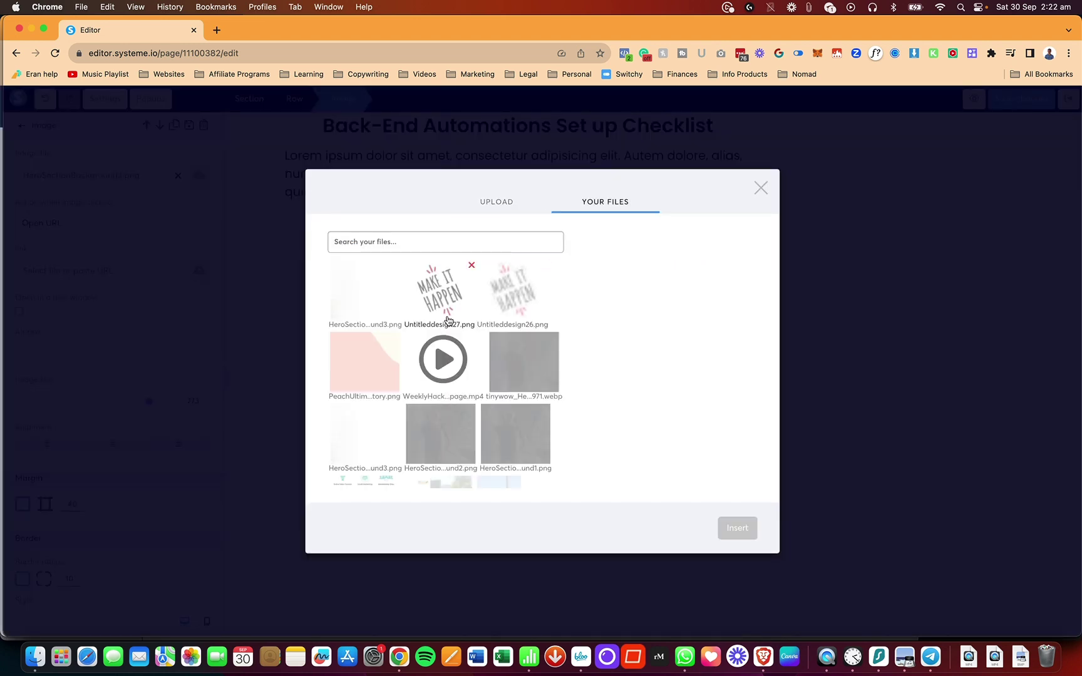
scroll(466, 403, "down", 5)
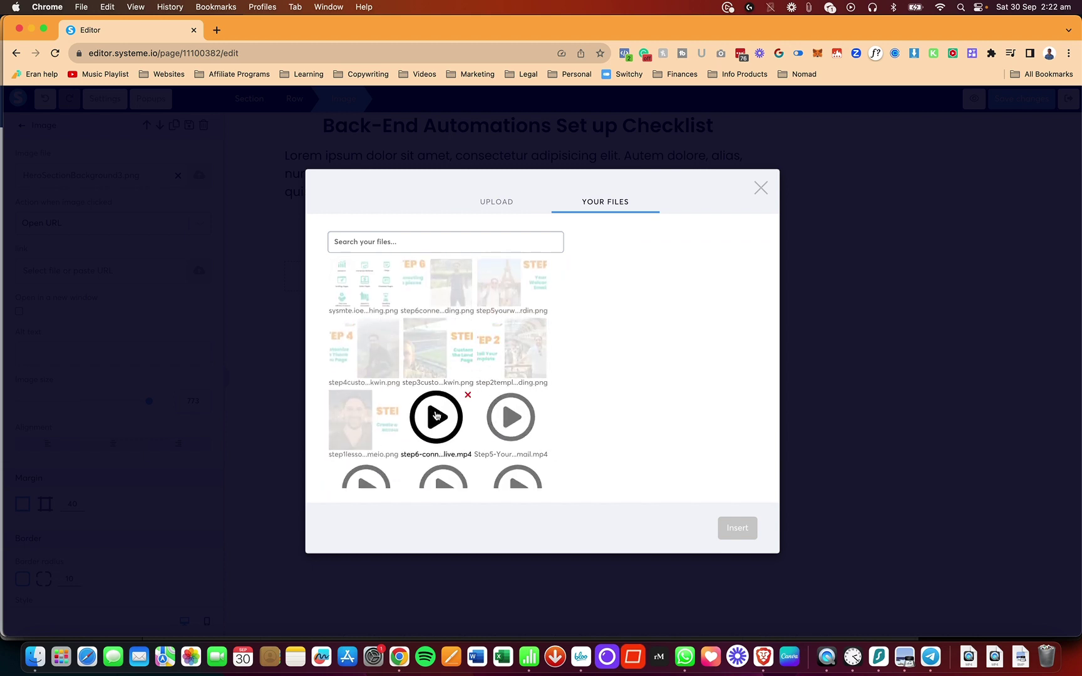
left_click(501, 204)
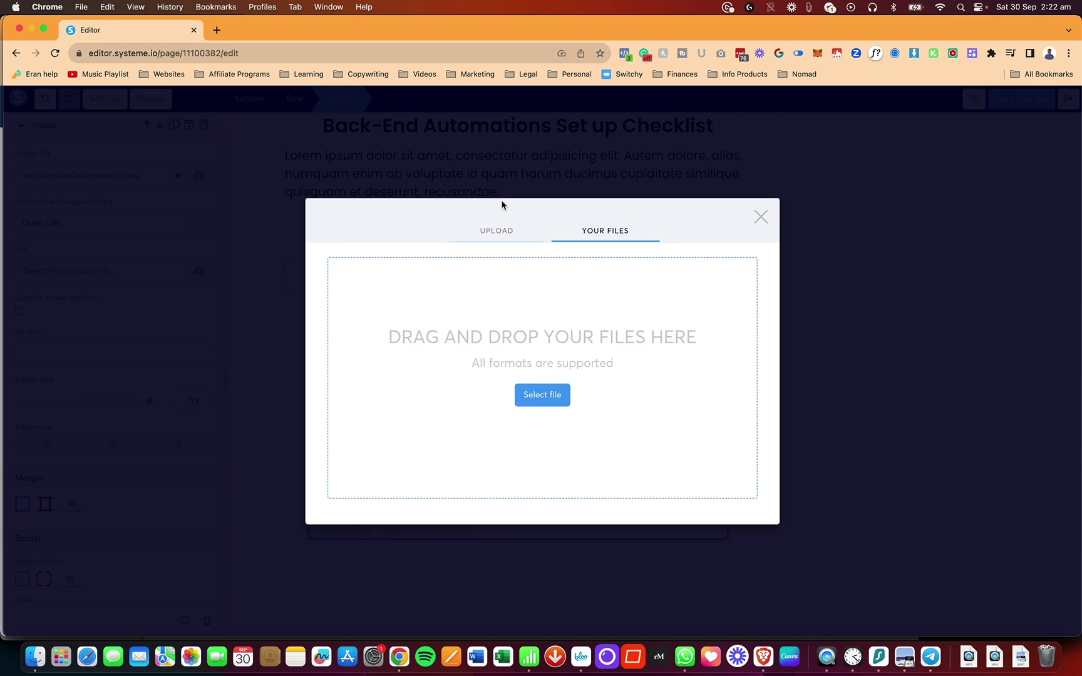
left_click(760, 217)
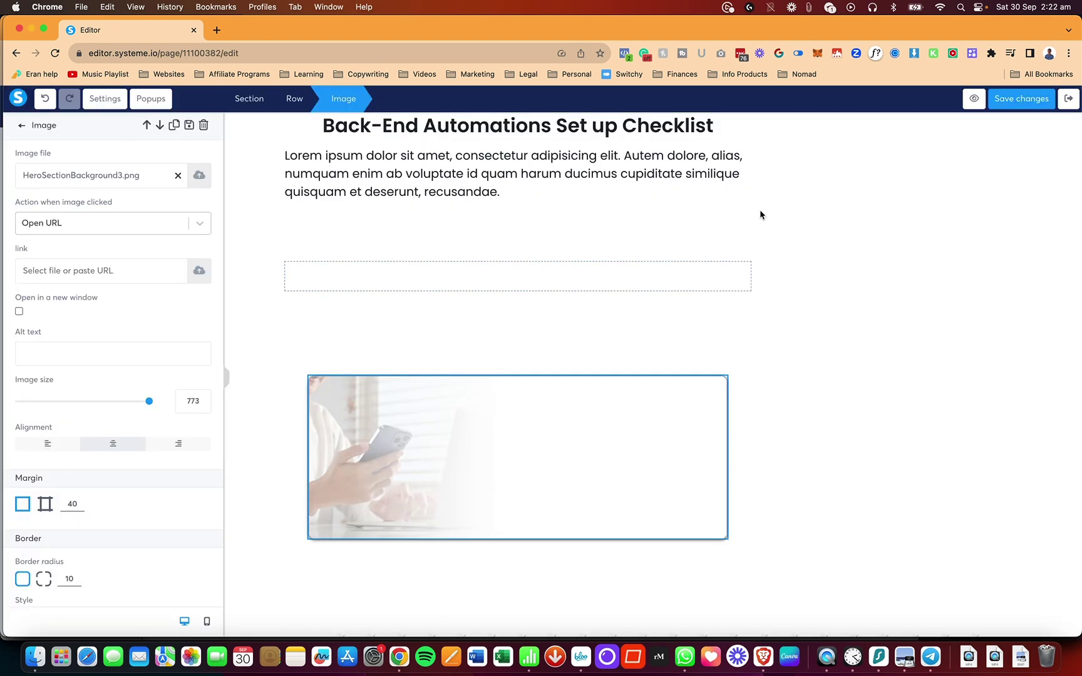
Step: Paste the site's home page address into the image's Link field
left_click(217, 29)
type("eranbucai.systeme.io")
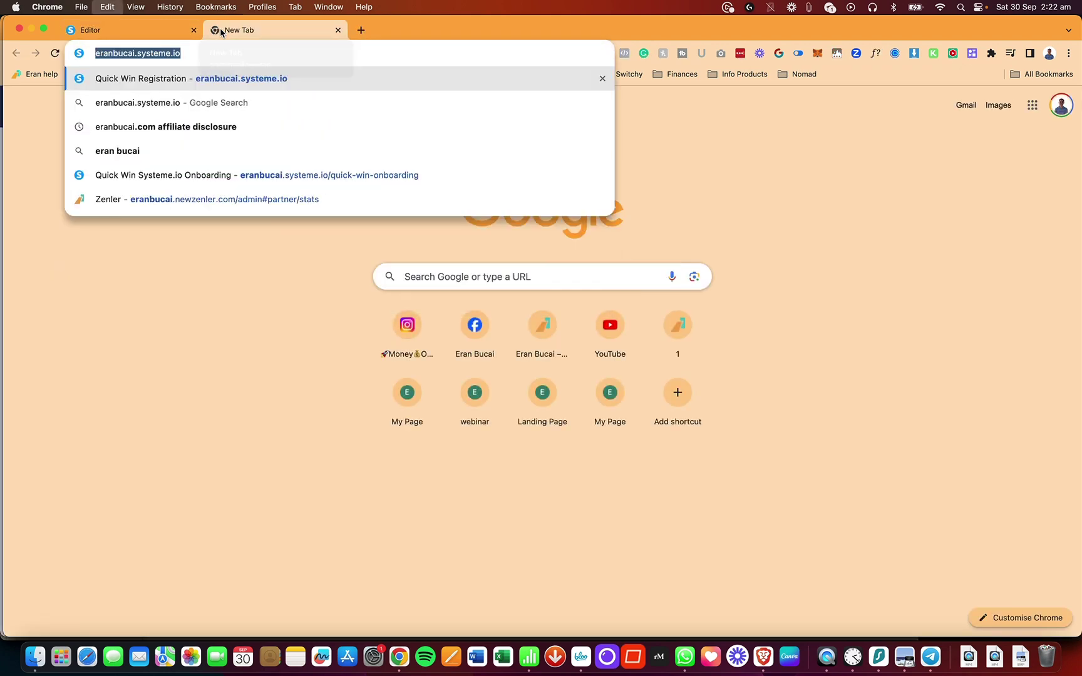
left_click(156, 28)
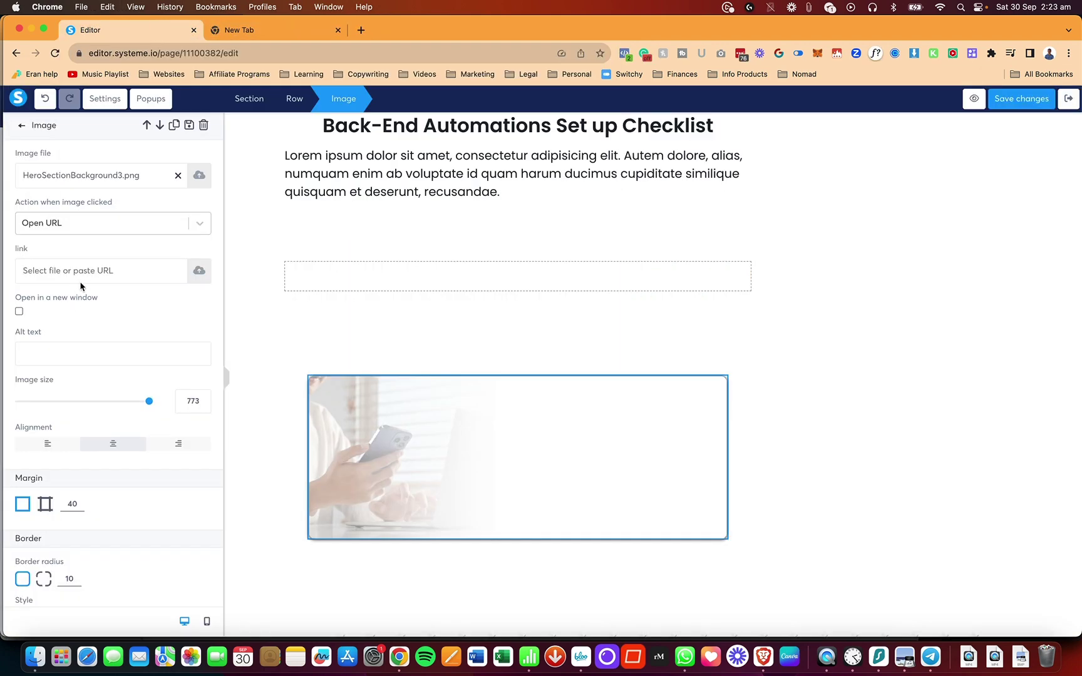
type("https://eranbucai.systeme.io/")
Step: Add the alt text 'woman holding phone next to laptop' and save the page
left_click(84, 354)
type("woman holding pho")
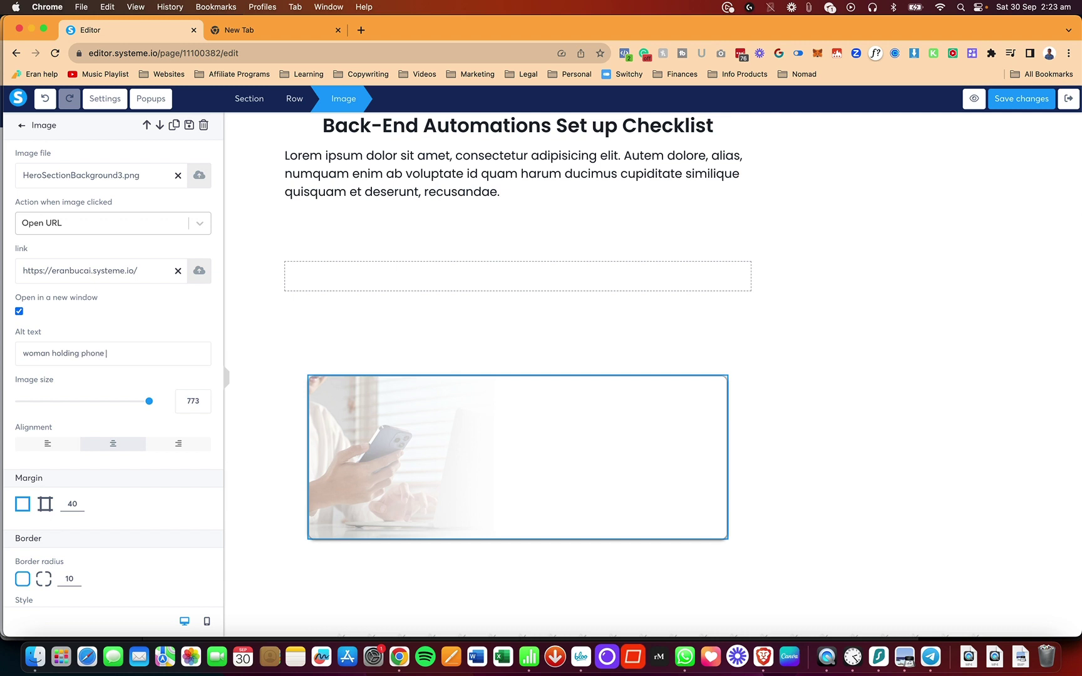
type("ne next to laptop")
left_click(1022, 100)
Step: Preview the page and click the image to confirm it opens the Quick Win Registration page
left_click(974, 99)
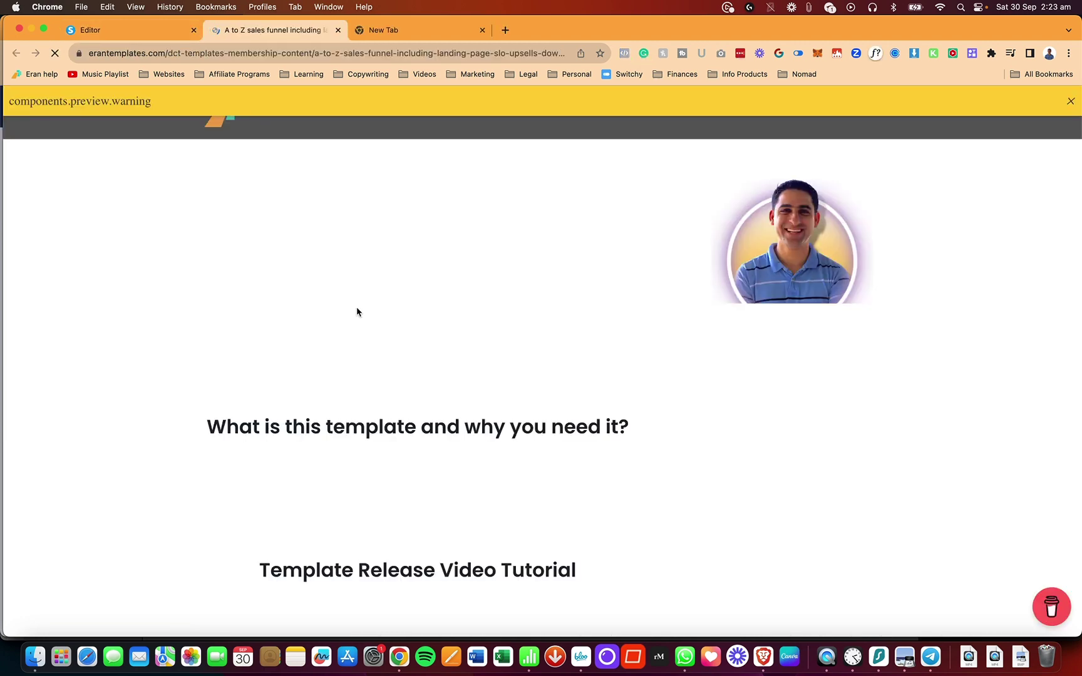
scroll(461, 425, "down", 20)
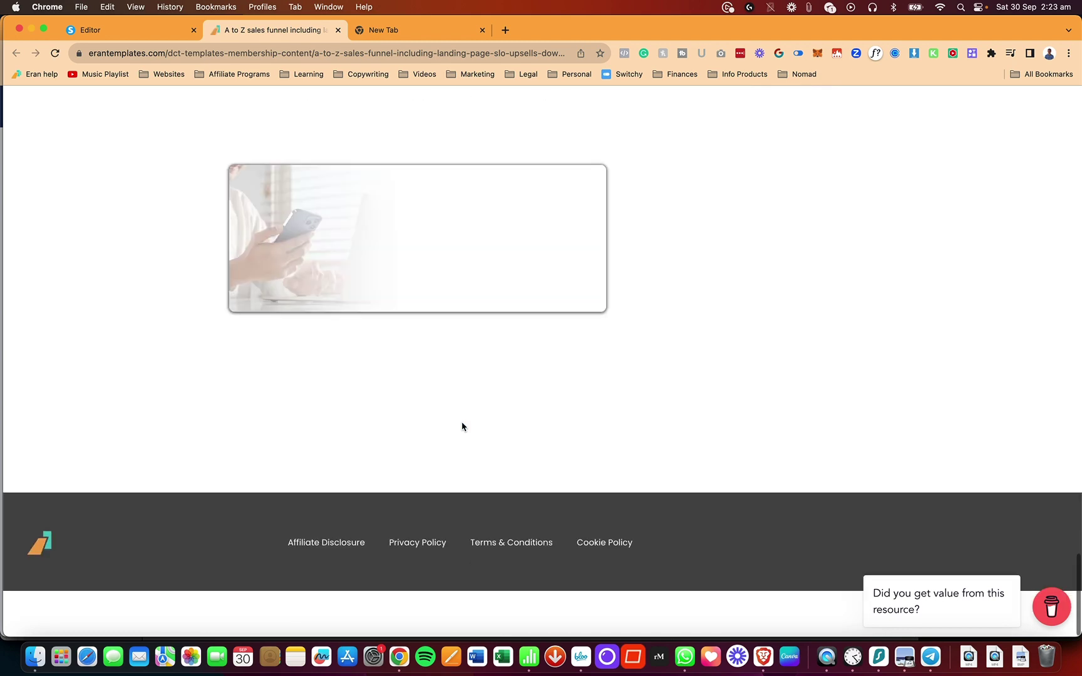
left_click(455, 277)
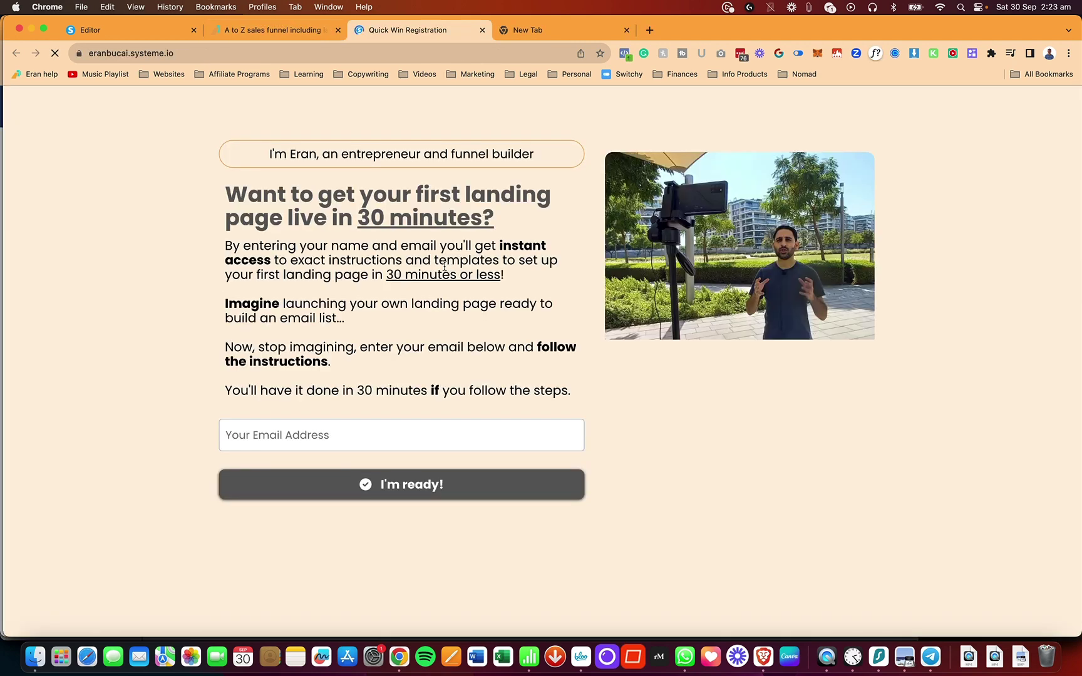
left_click(142, 27)
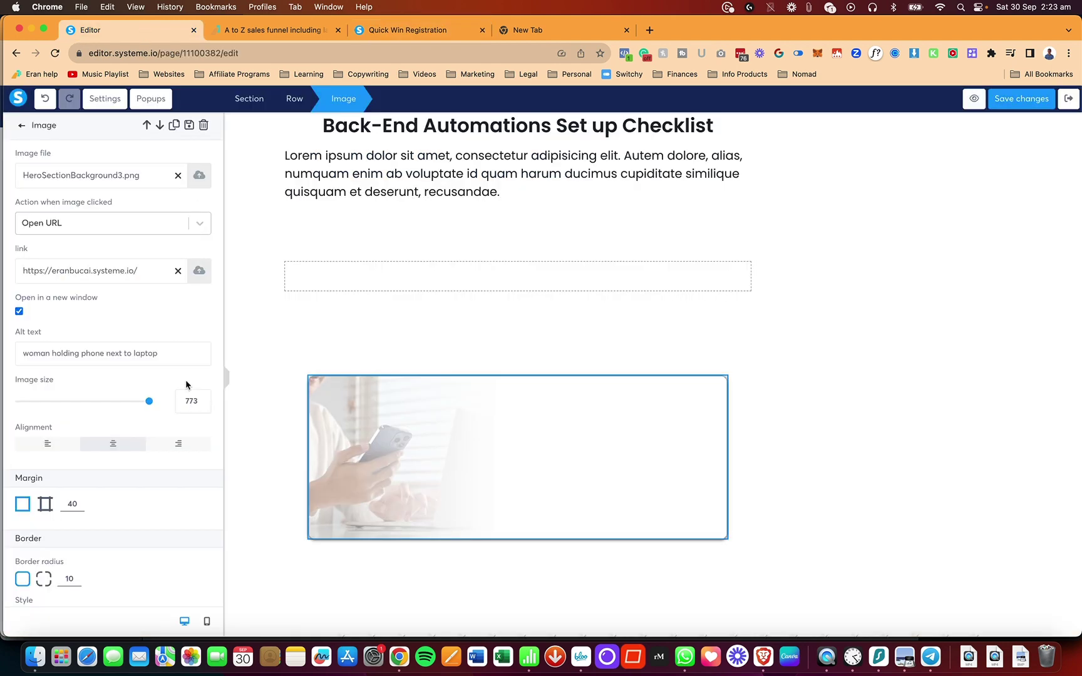
Step: Relink the image to the uploaded WeeklyHacks.comlandingpage.mp4 video and preview the page
left_click(178, 272)
left_click(204, 278)
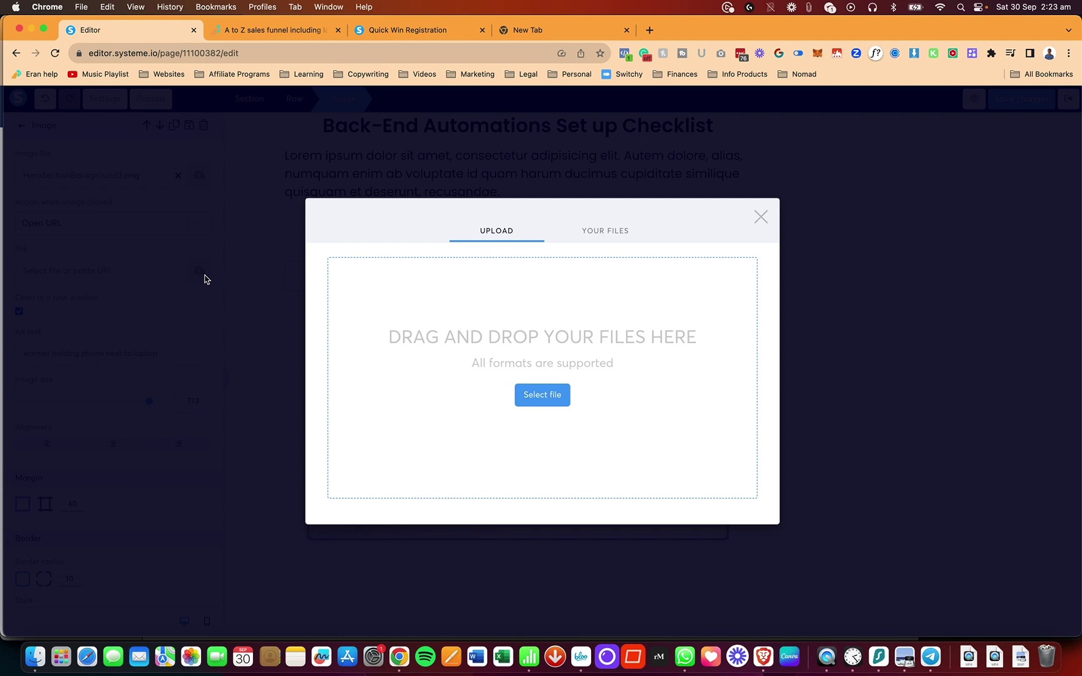
left_click(588, 234)
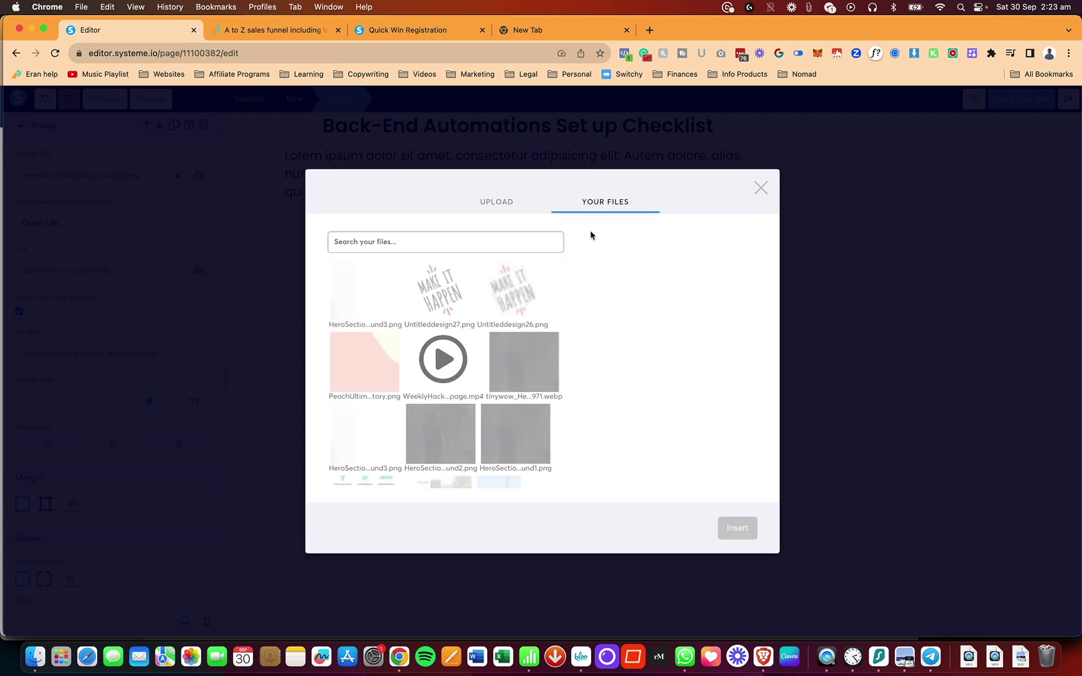
left_click(443, 359)
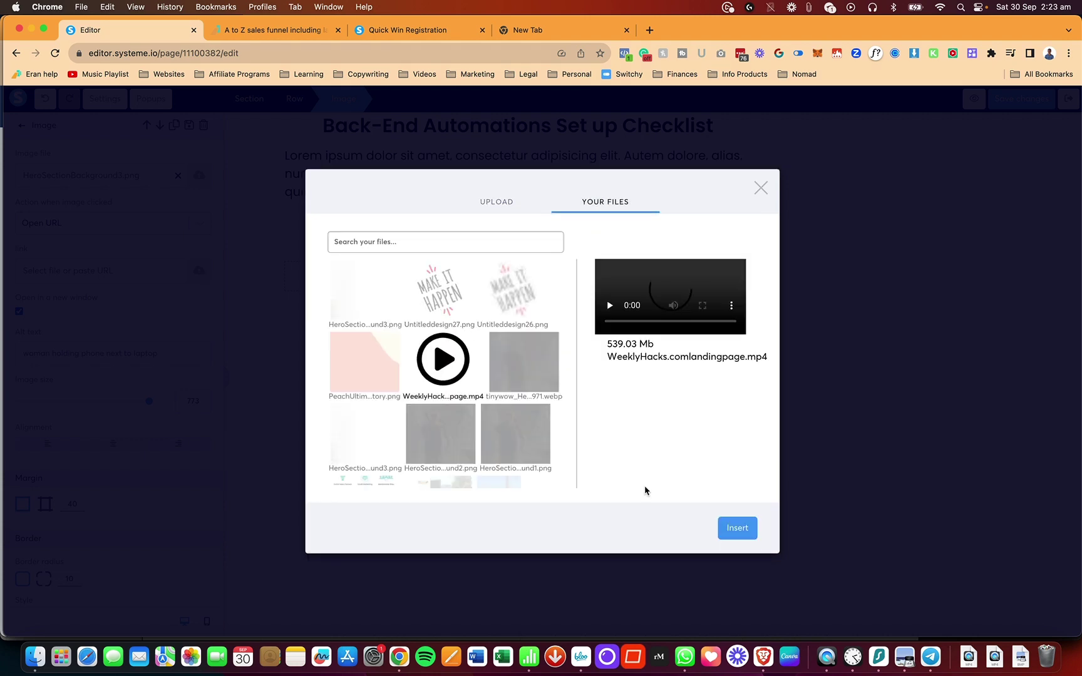
left_click(737, 529)
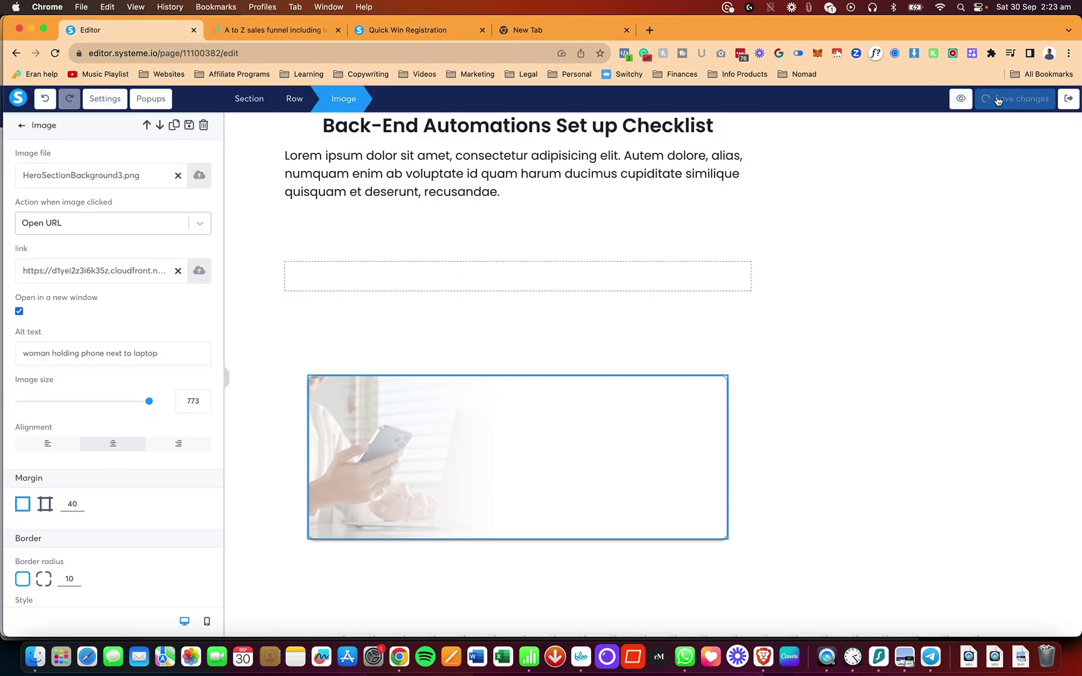
left_click(974, 100)
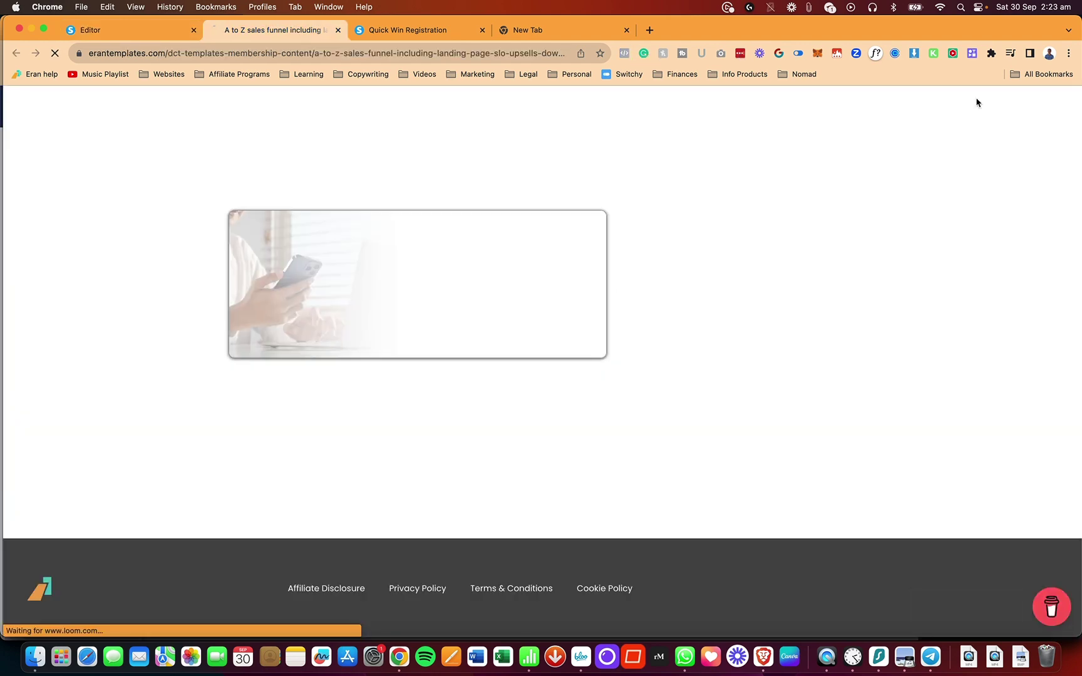
Step: Click the image on the live page to confirm the video opens, then close that tab
scroll(427, 455, "down", 20)
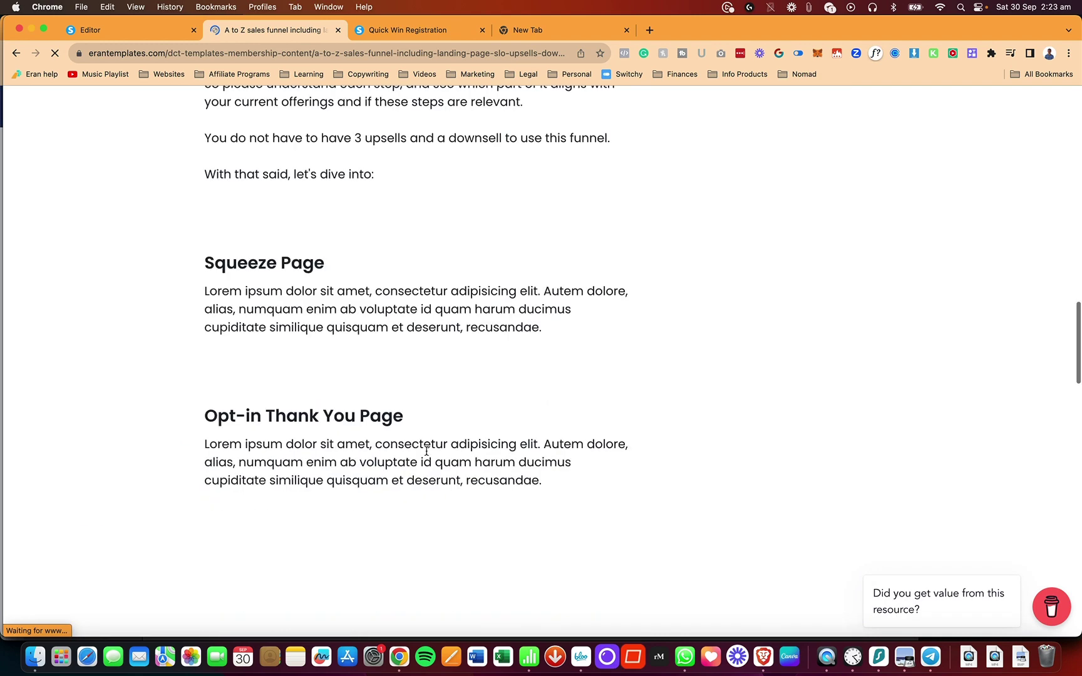
left_click(432, 280)
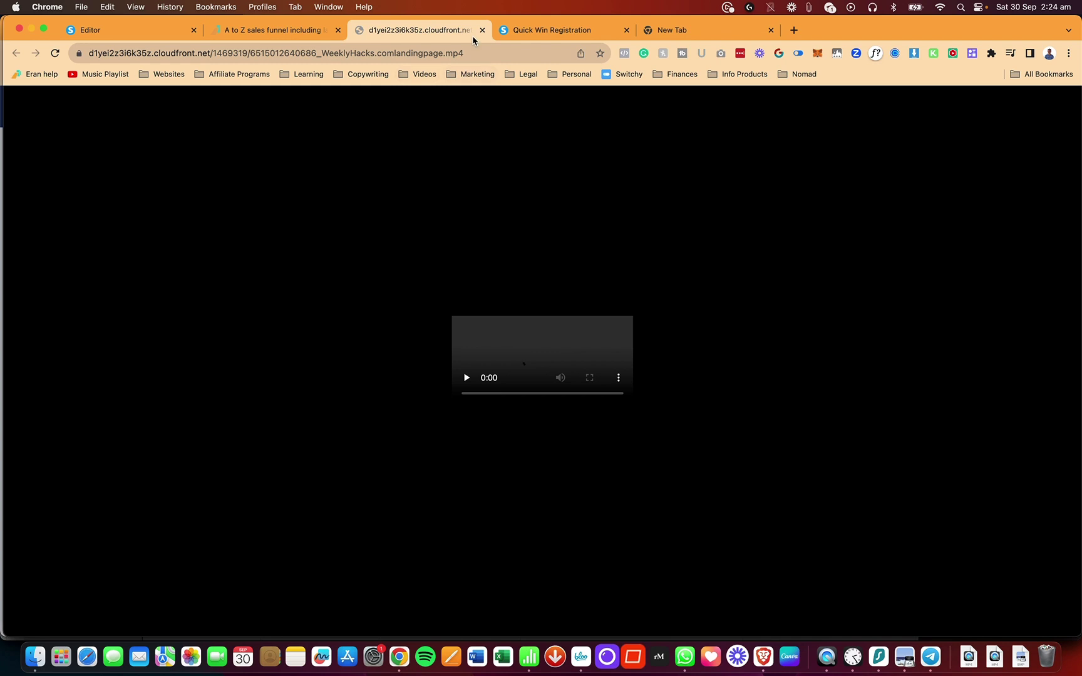
key("super+w")
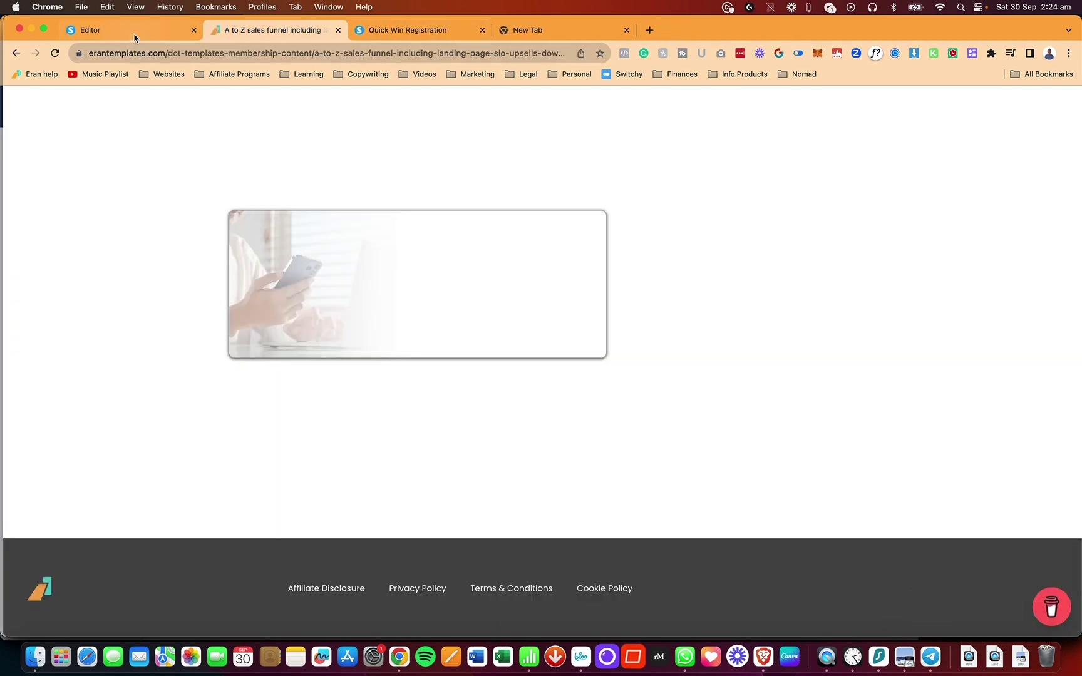
left_click(136, 32)
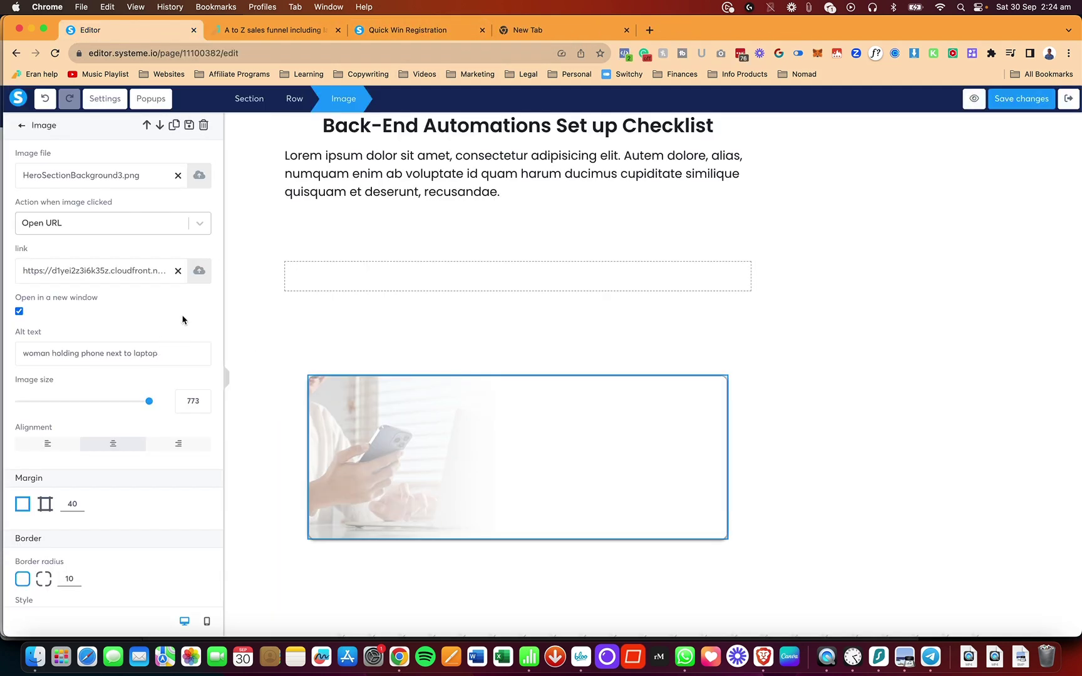
Step: Keep the image centre-aligned and reduce its Image size to 450 px
scroll(181, 319, "down", 6)
scroll(181, 319, "up", 5)
scroll(182, 319, "up", 1)
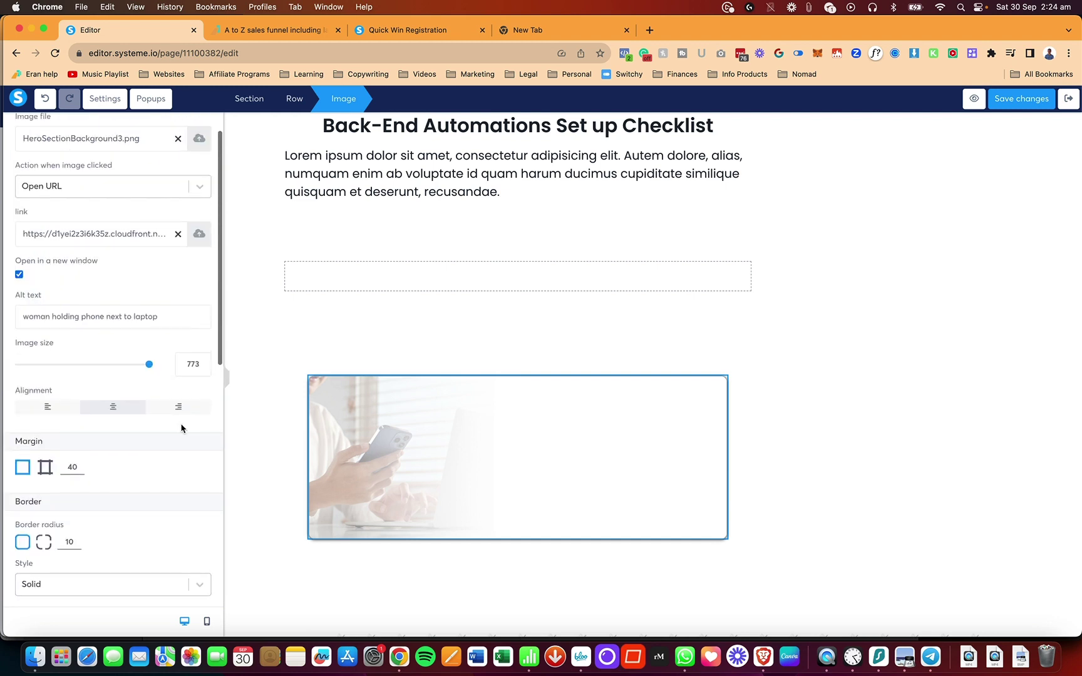
left_click(183, 410)
left_click(39, 410)
left_click(99, 410)
left_click_drag(149, 363, 104, 372)
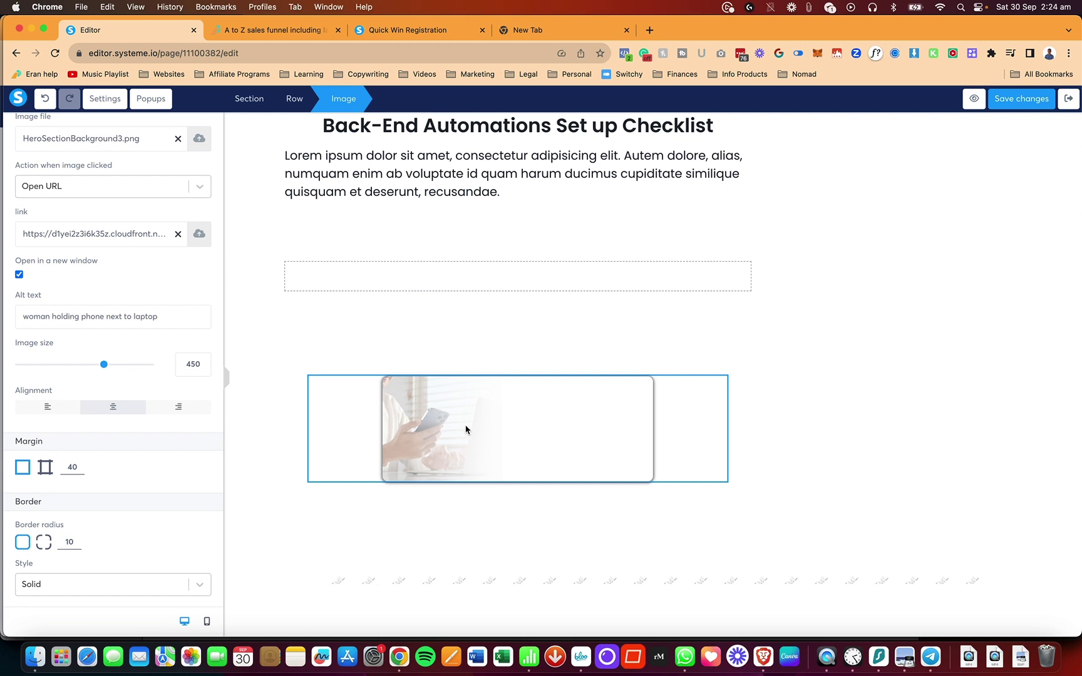
scroll(196, 291, "down", 8)
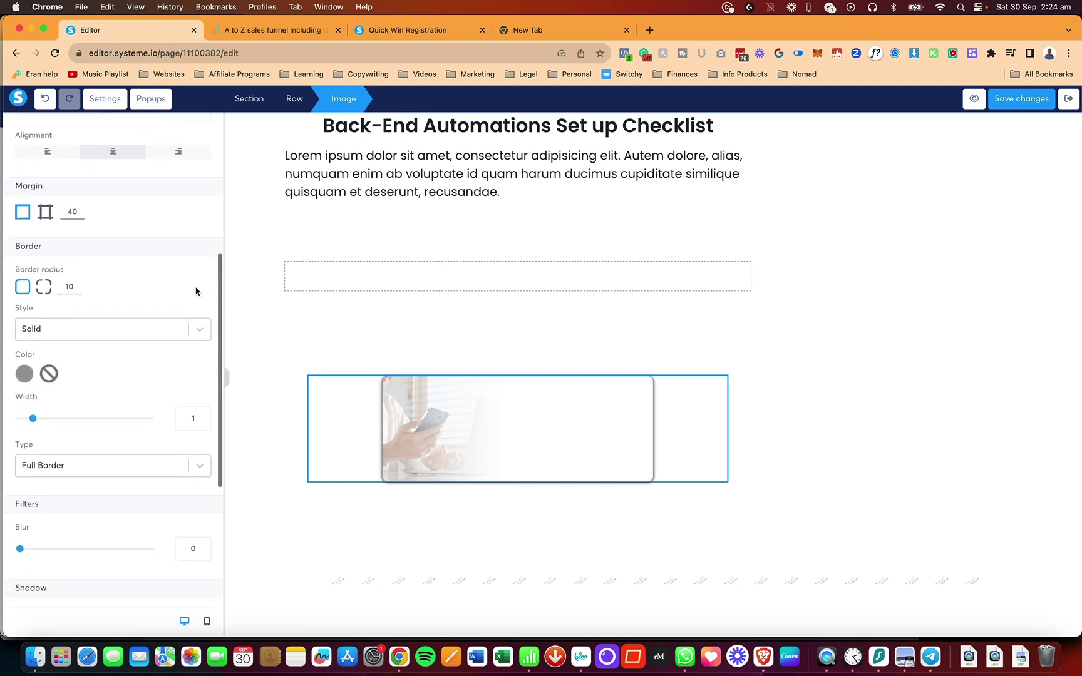
scroll(167, 415, "down", 8)
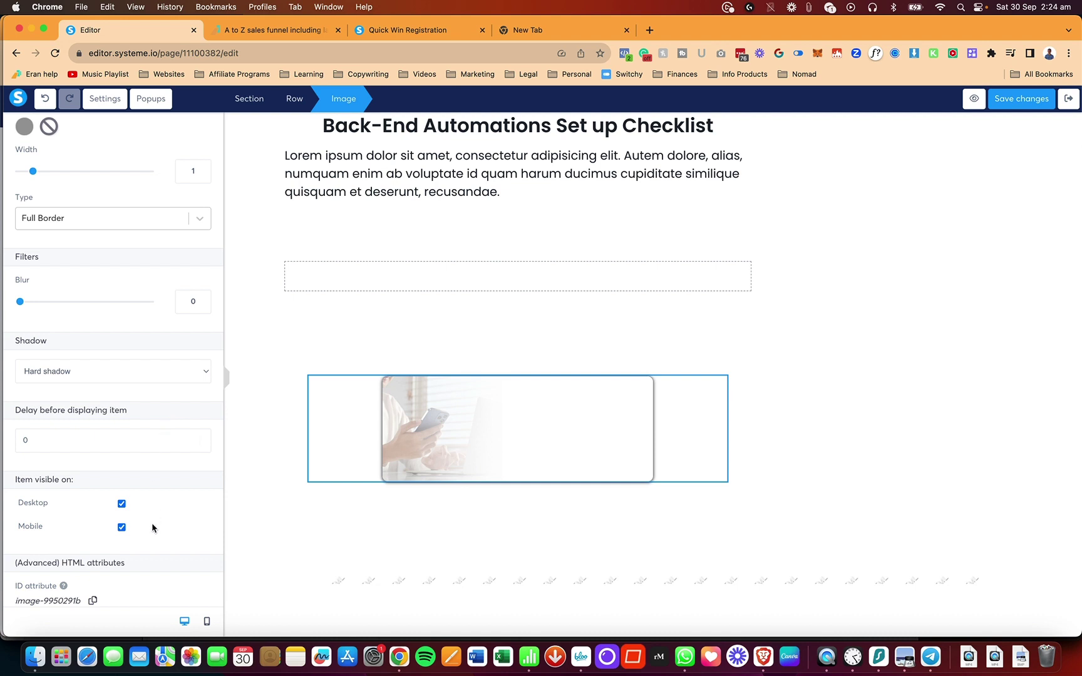
Step: Test the Desktop and Mobile visibility options, leaving the image visible on both
left_click(122, 505)
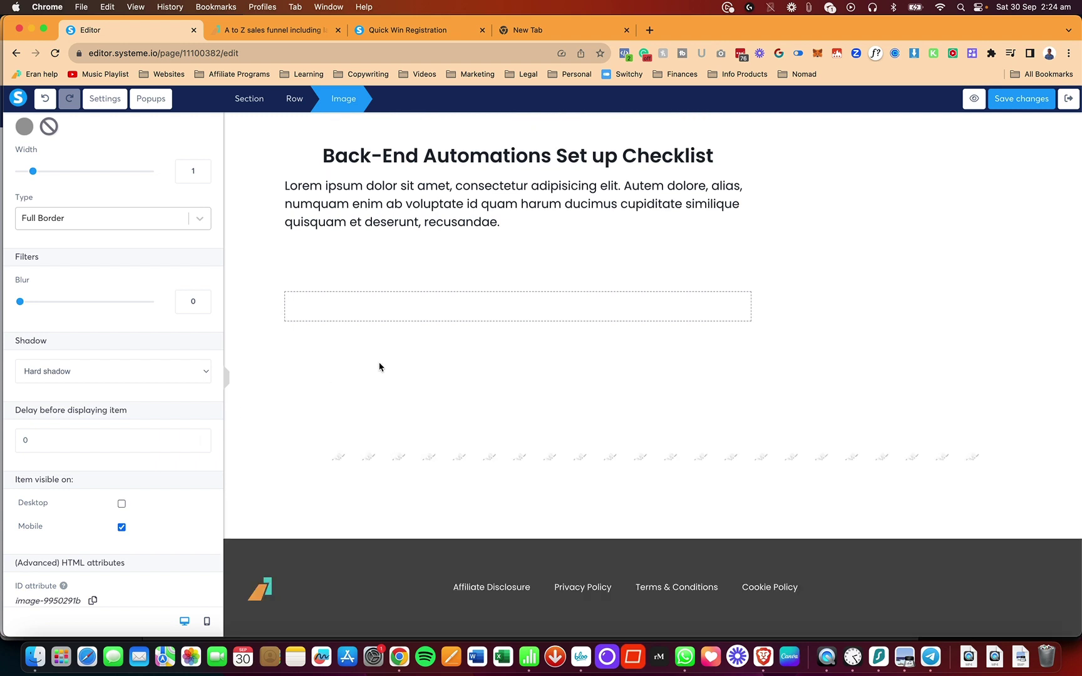
left_click(207, 621)
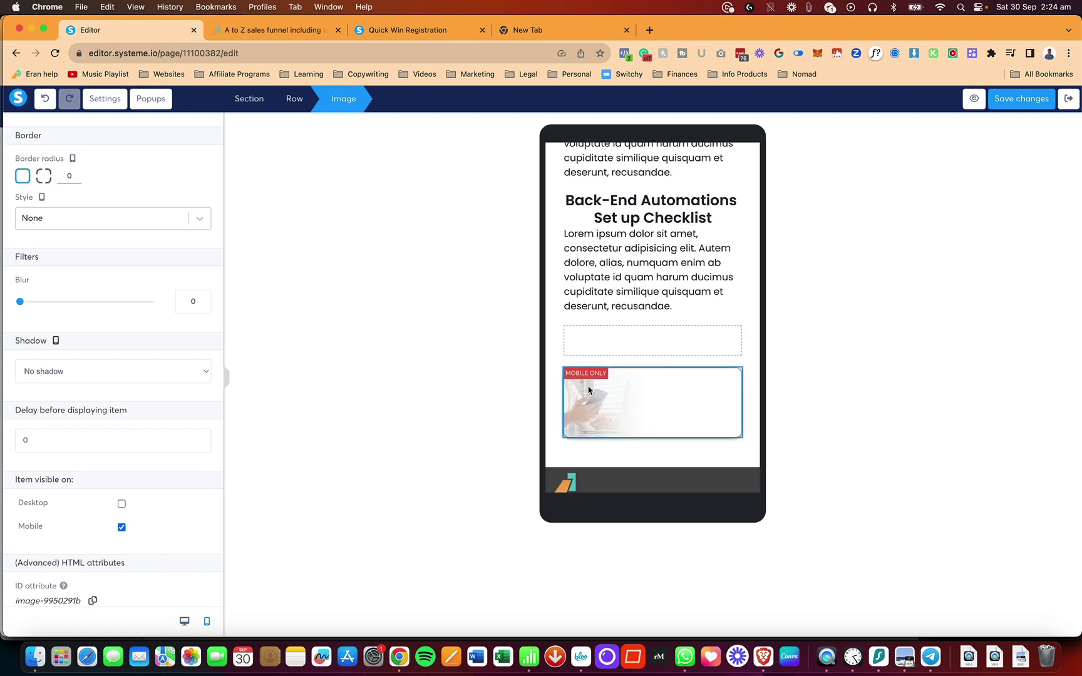
left_click(122, 503)
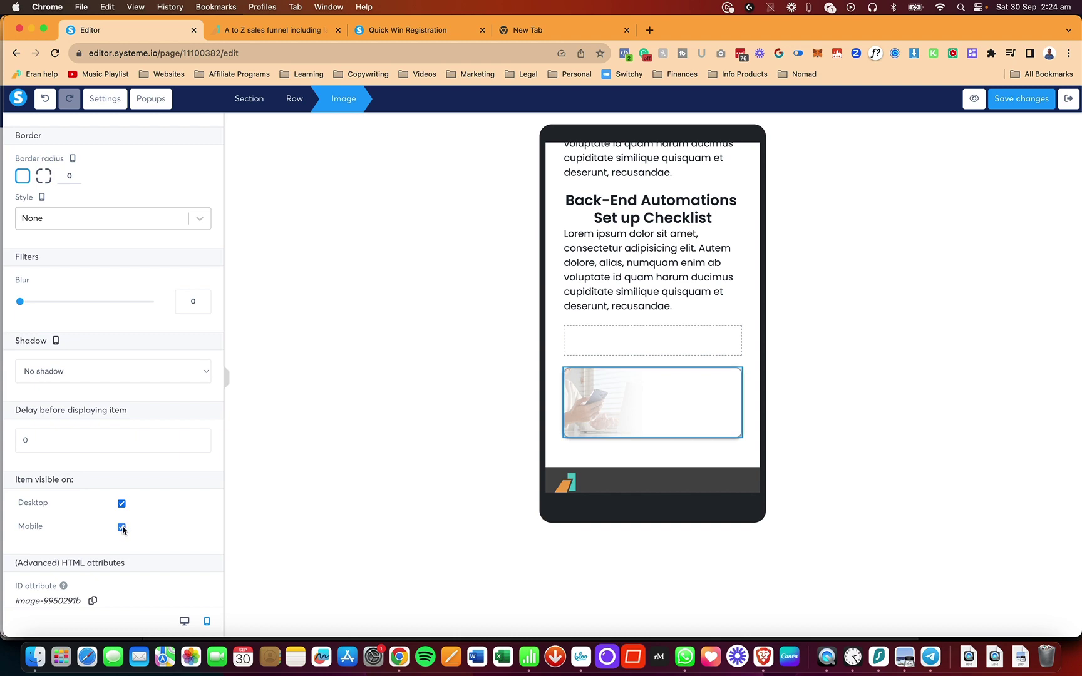
left_click(122, 528)
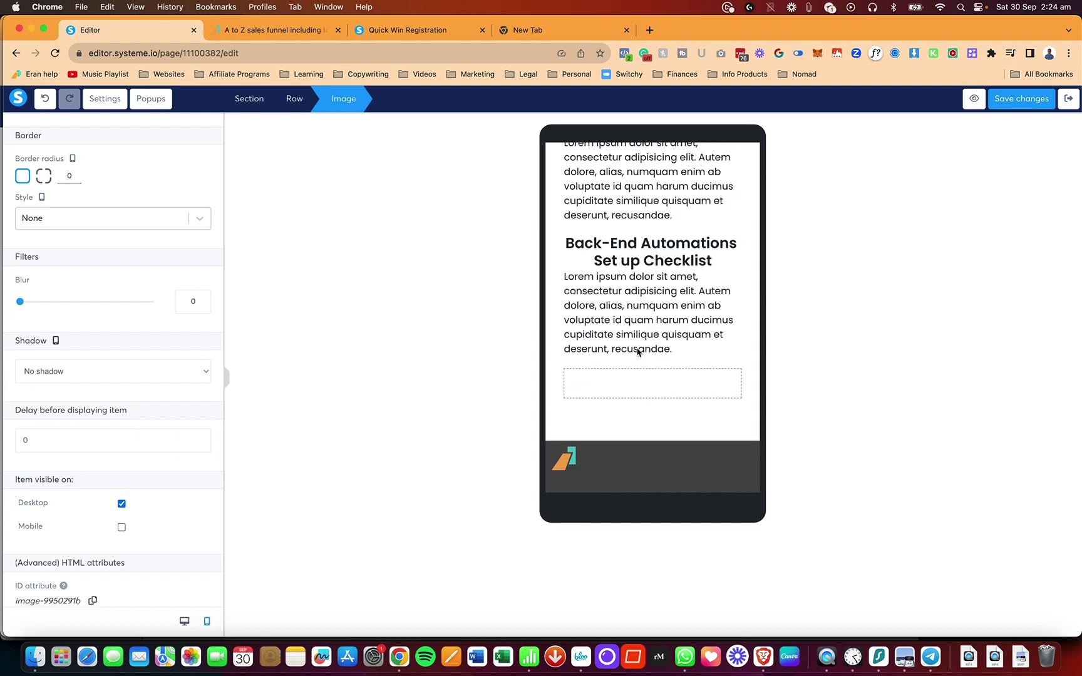
left_click(184, 620)
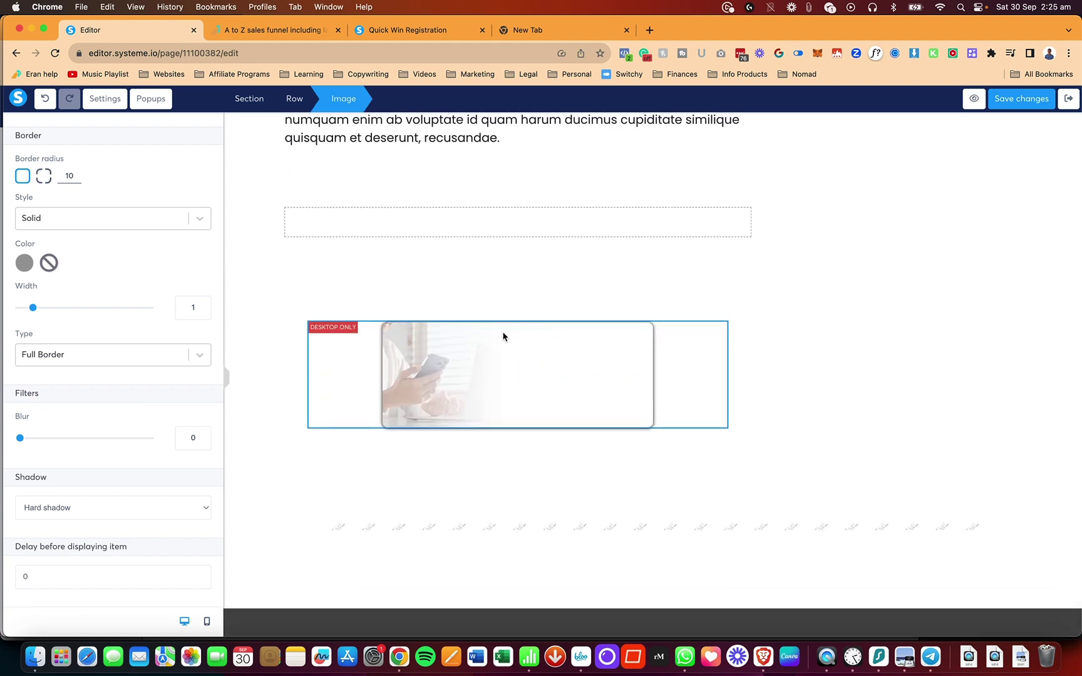
scroll(142, 521, "down", 4)
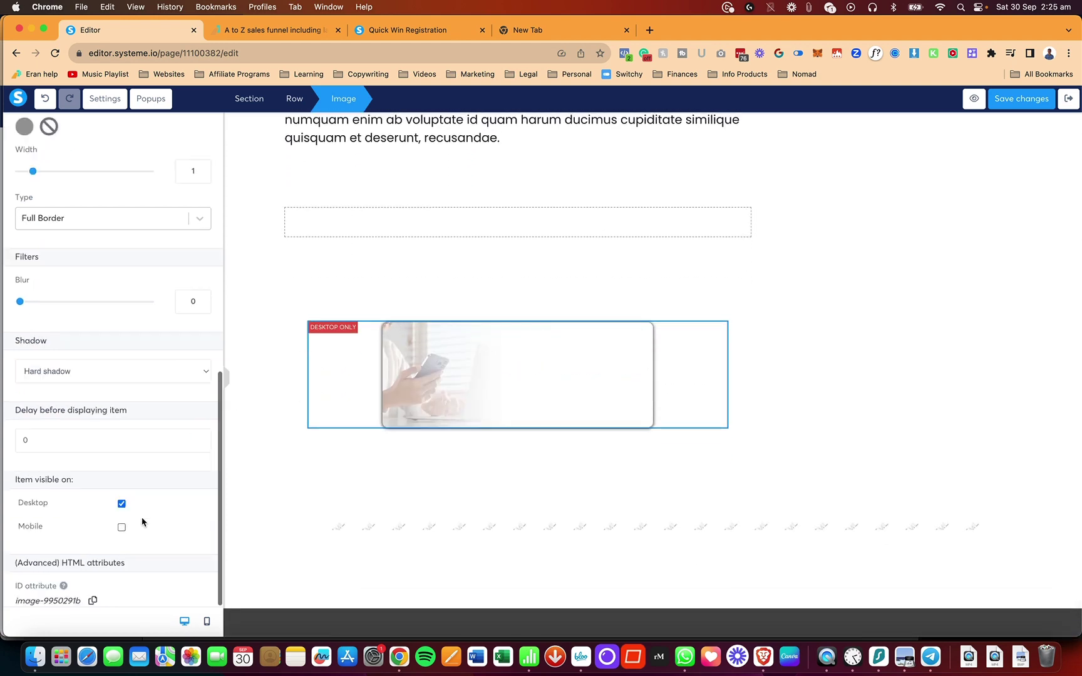
left_click(122, 527)
scroll(166, 524, "up", 2)
scroll(166, 528, "up", 1)
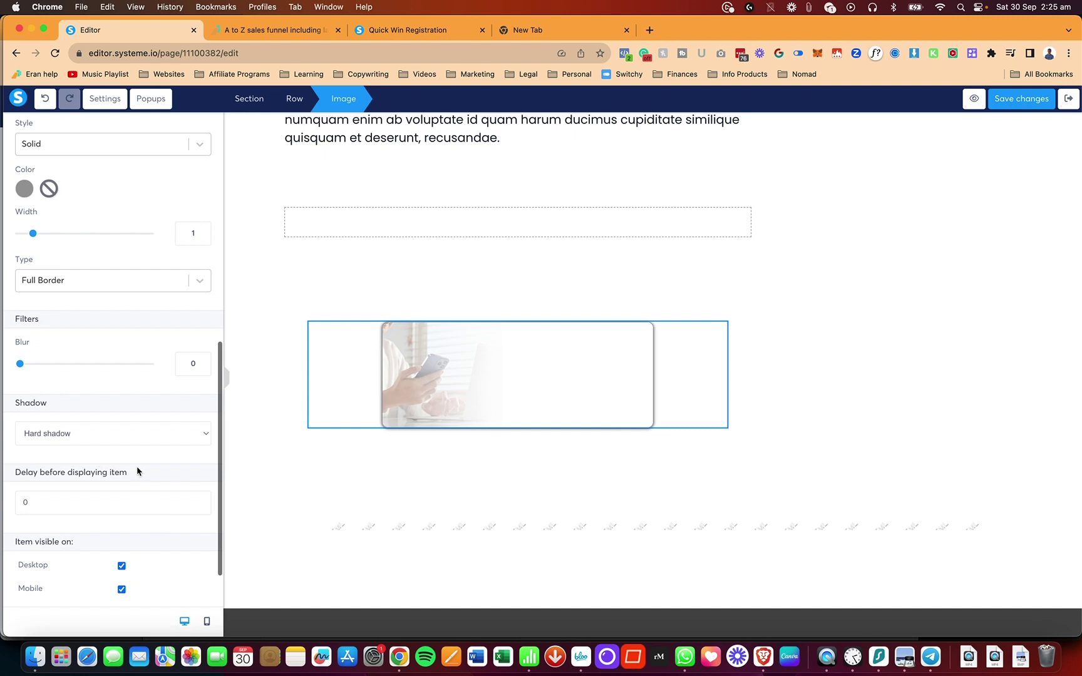
left_click(806, 362)
left_click(497, 368)
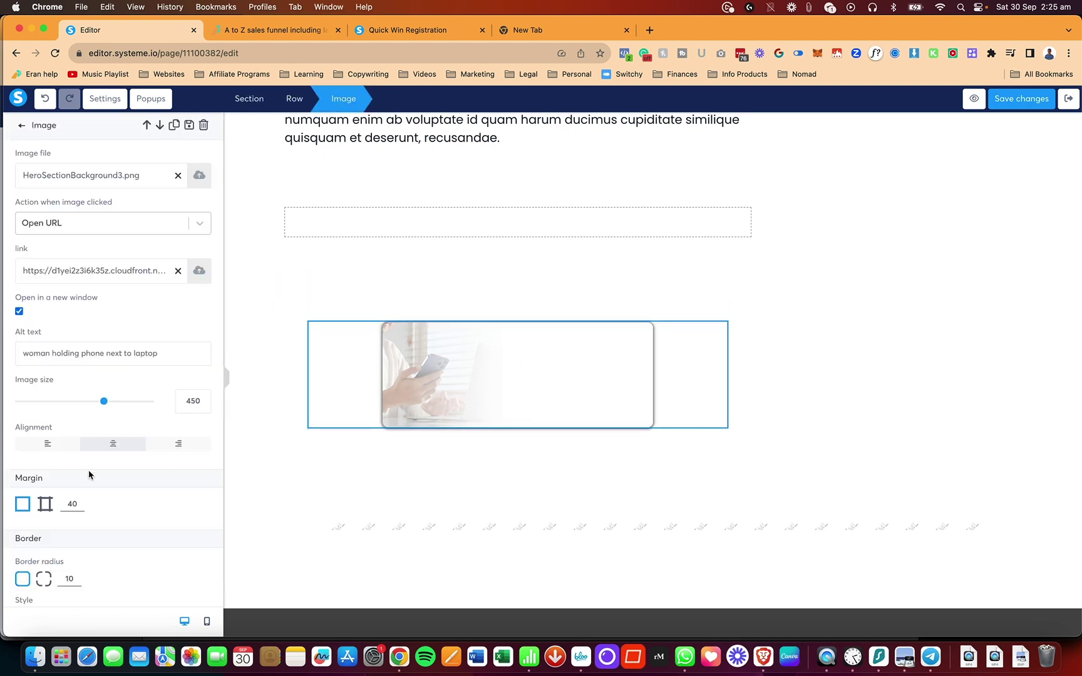
Step: Save the image block changes and reload the live funnel page to review them
scroll(89, 475, "down", 10)
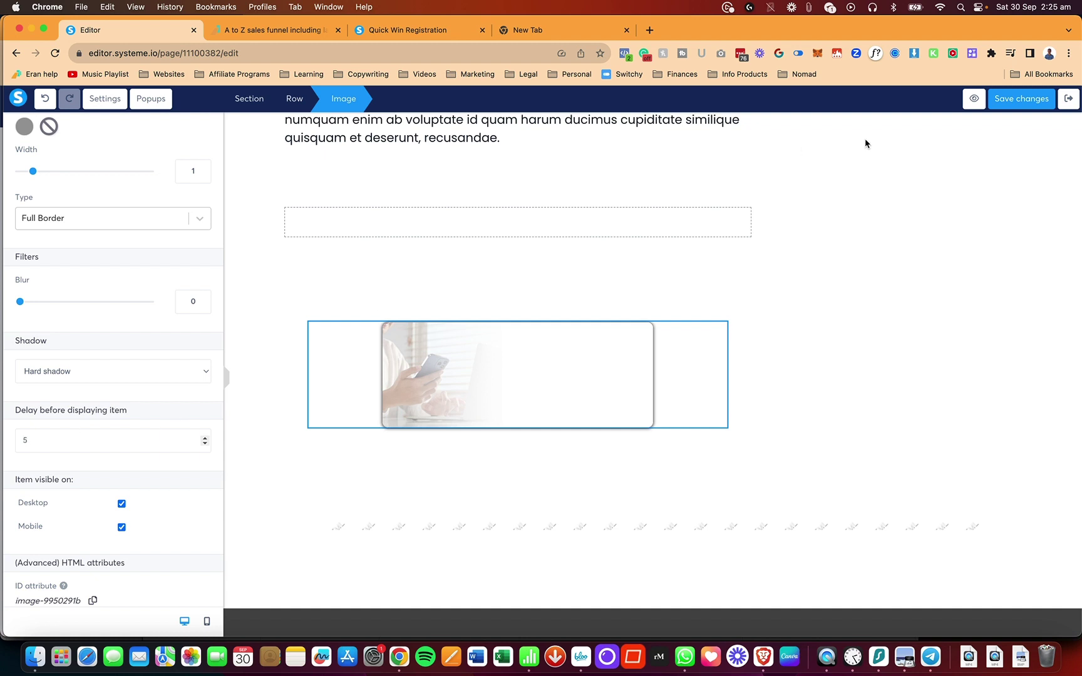
left_click(1033, 99)
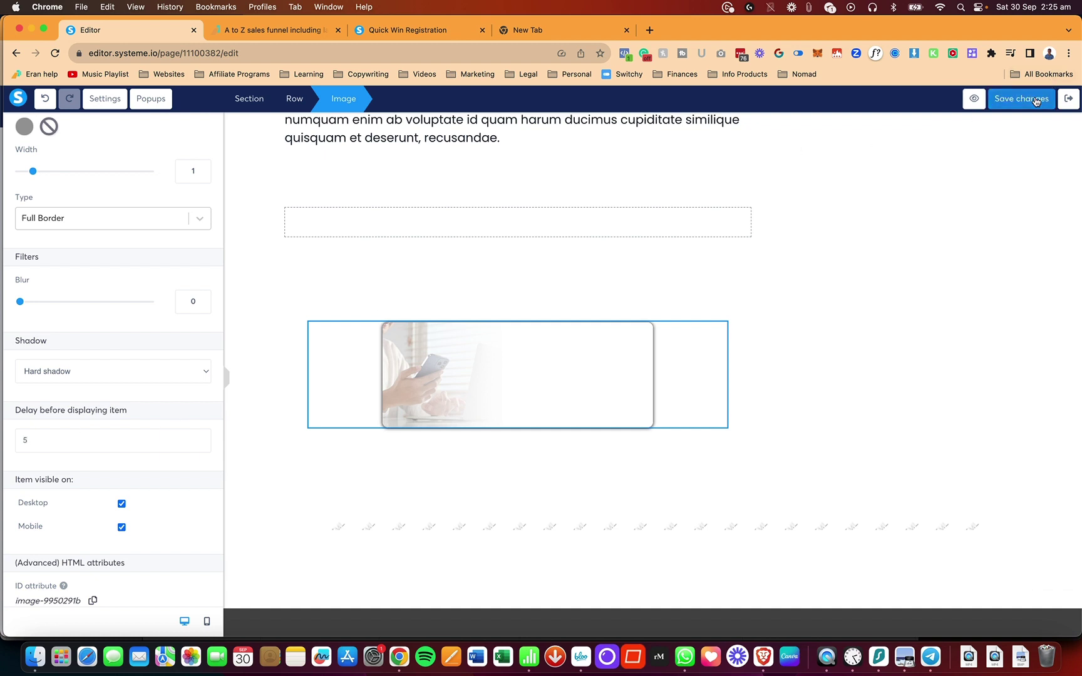
left_click(1026, 99)
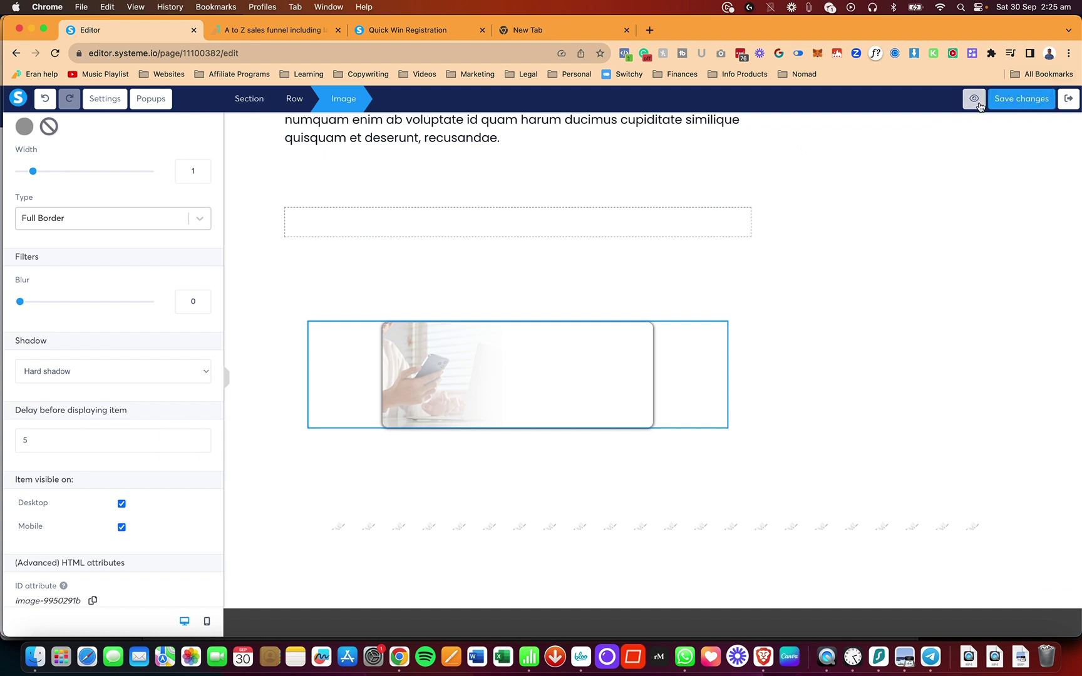
left_click(275, 30)
key("super+r")
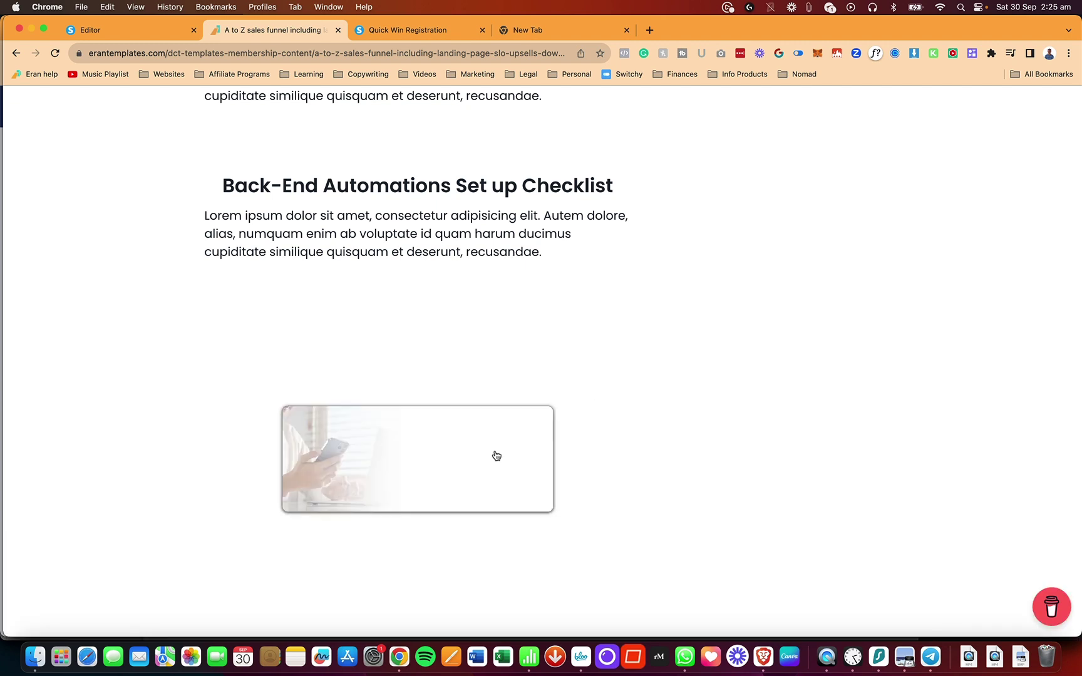
Step: Set the image's display Delay back to 0
left_click(122, 31)
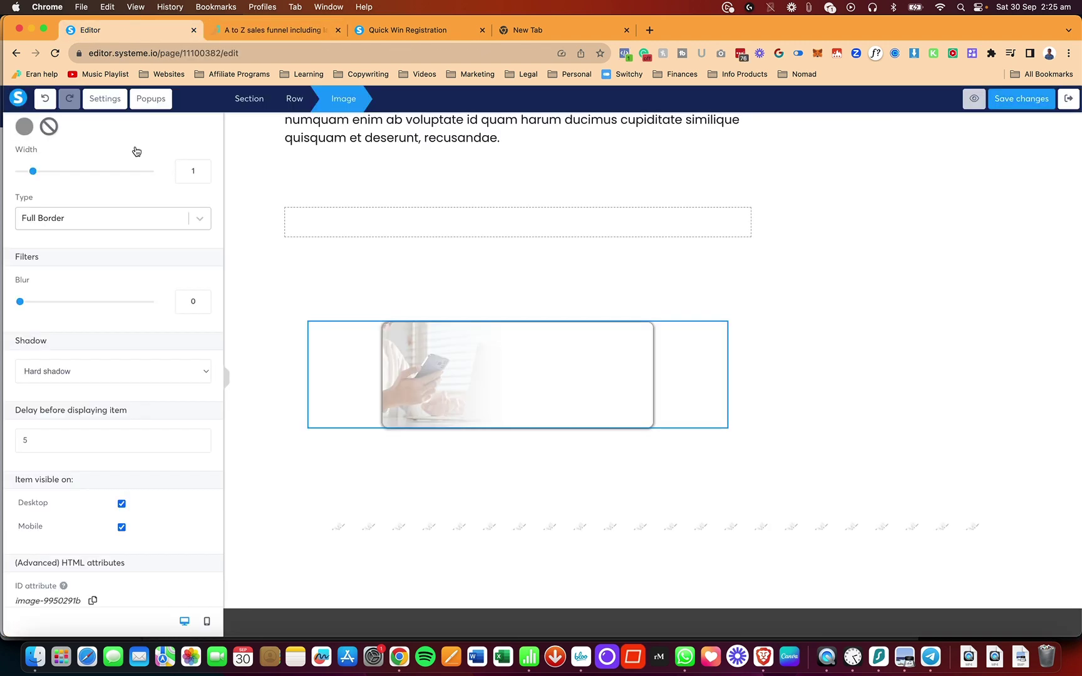
left_click(127, 436)
key("super+a")
type("0")
Step: Clear the image's click-through link, then open and close the Image upload window twice
scroll(174, 408, "up", 15)
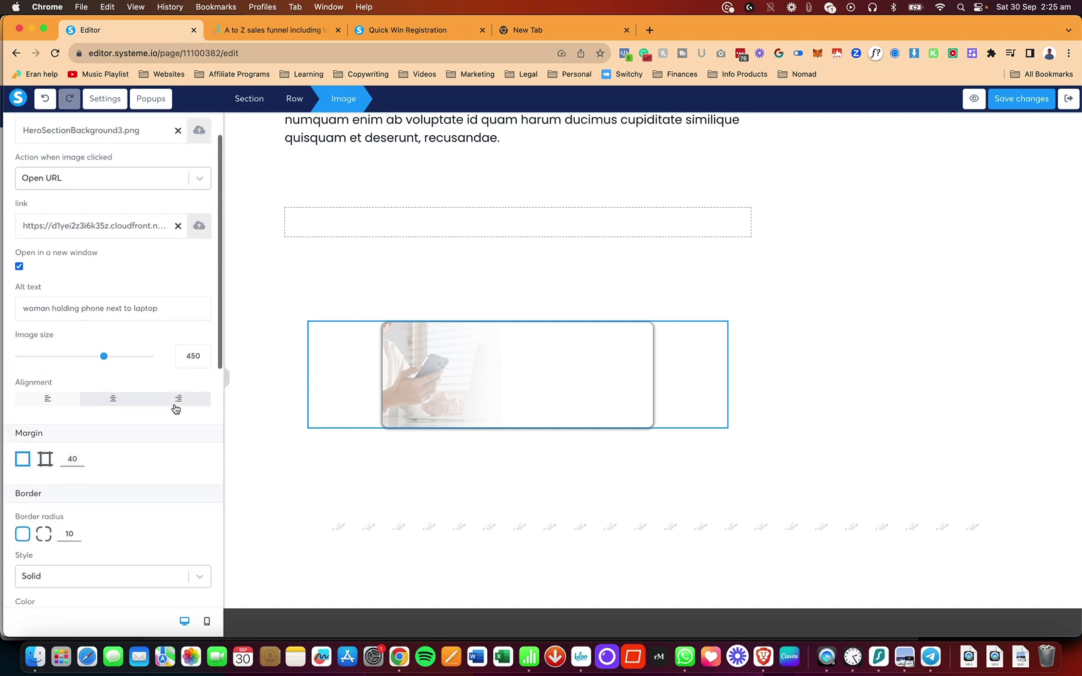
left_click(178, 271)
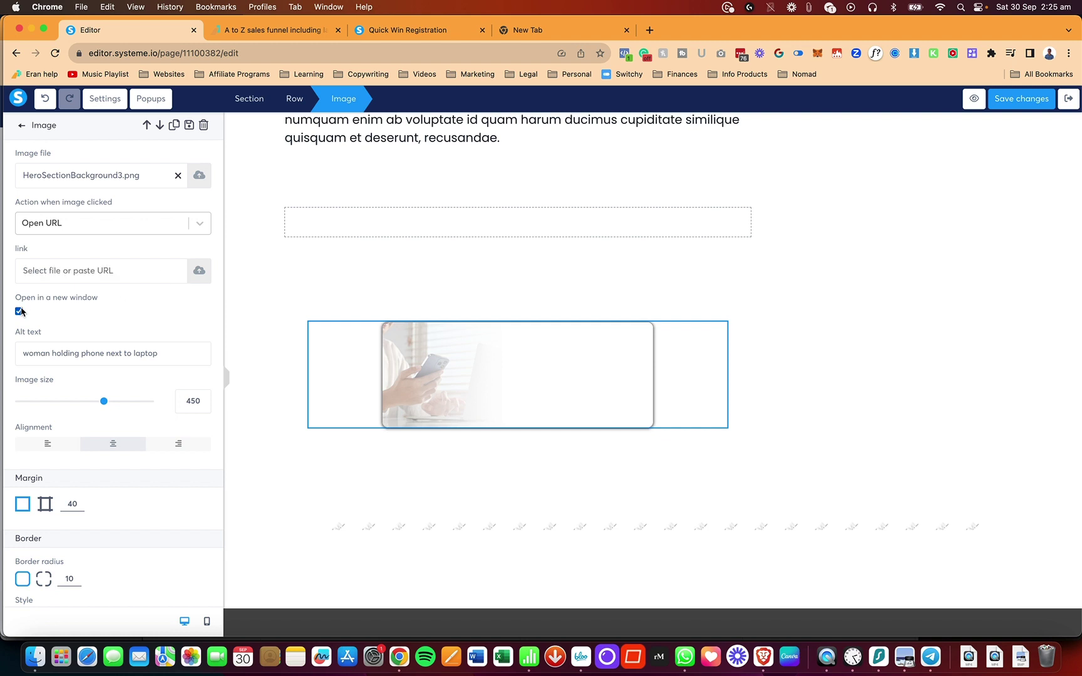
left_click(199, 177)
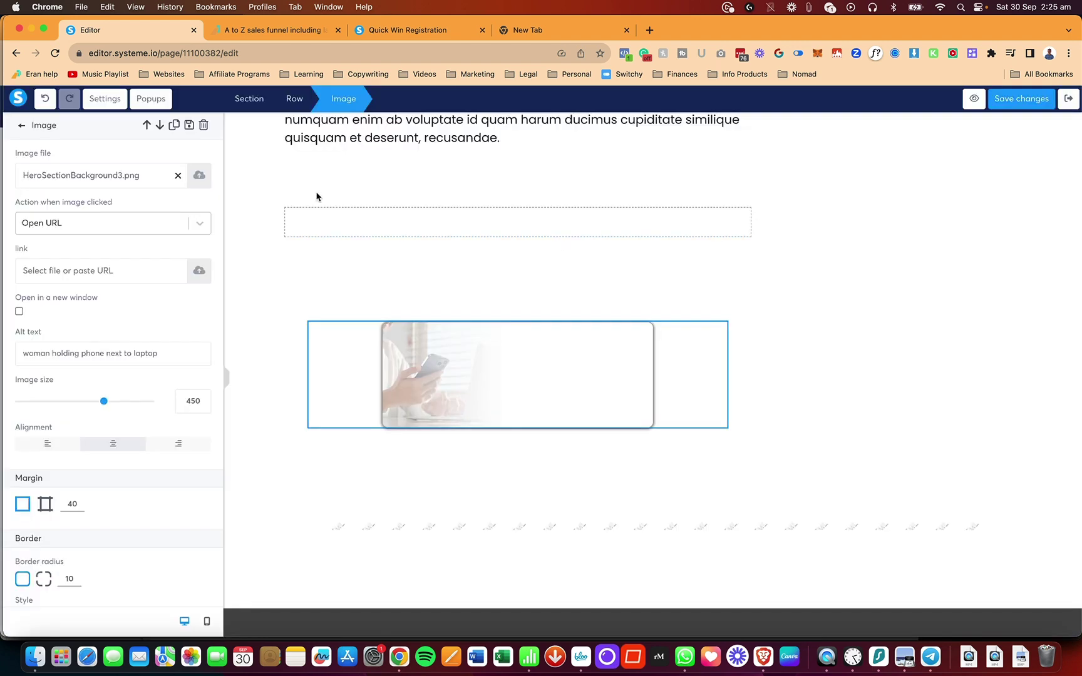
left_click(761, 218)
left_click(199, 177)
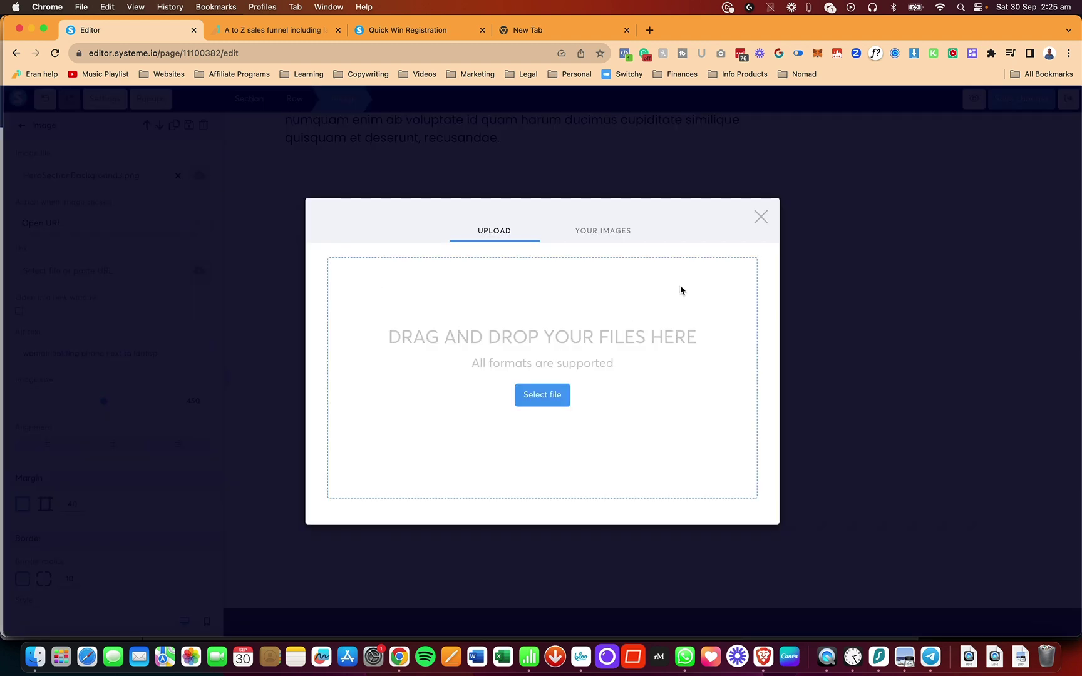
left_click(761, 217)
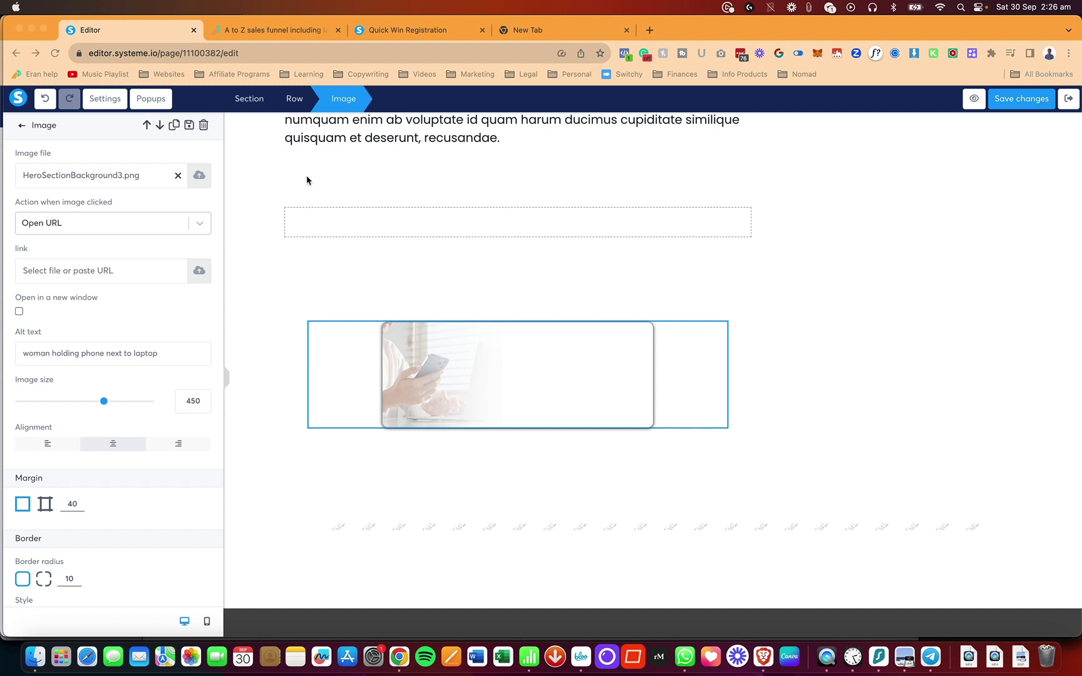
left_click(424, 32)
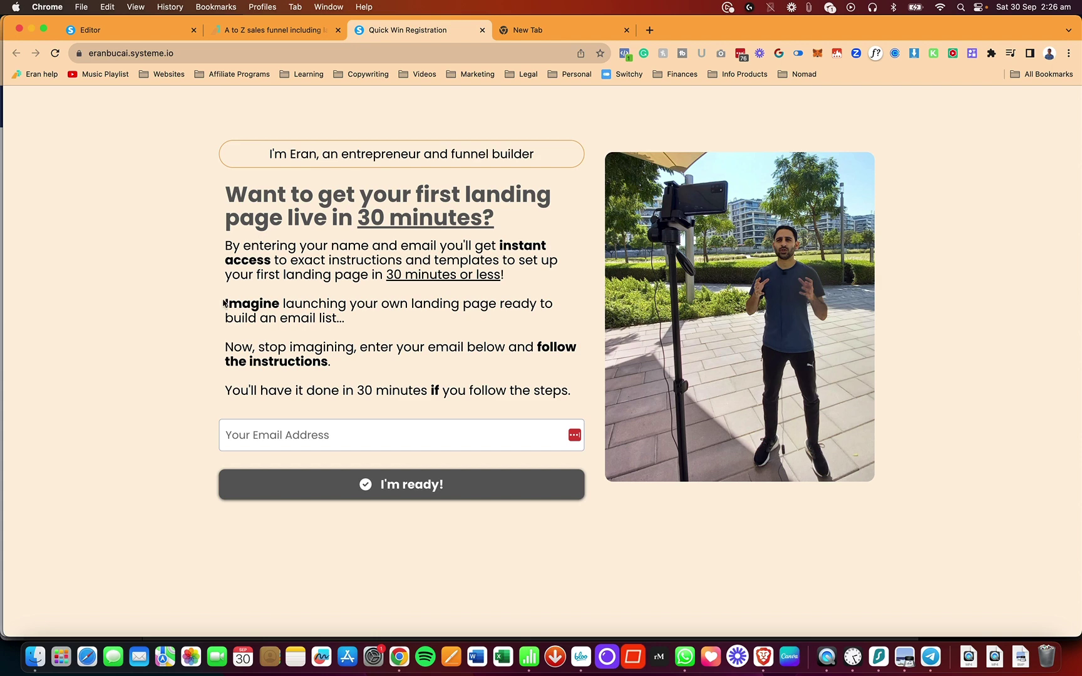
Step: Go to eran.link/197bonus in the new tab to open the $197/year bonus page
left_click(536, 32)
type("eran")
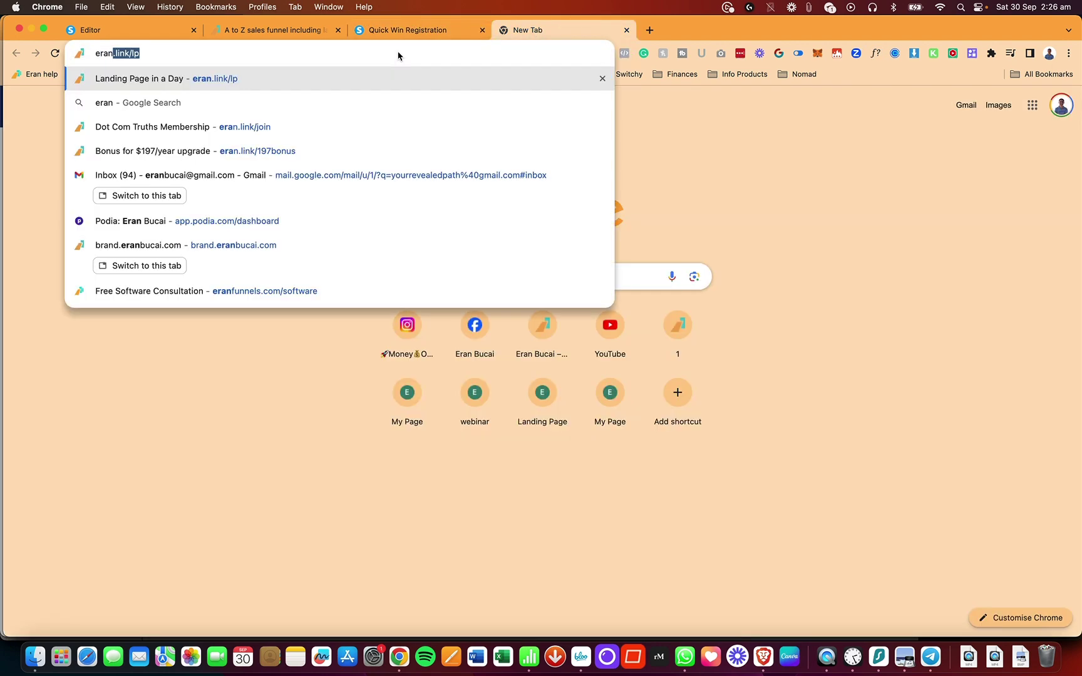
type(".link/group")
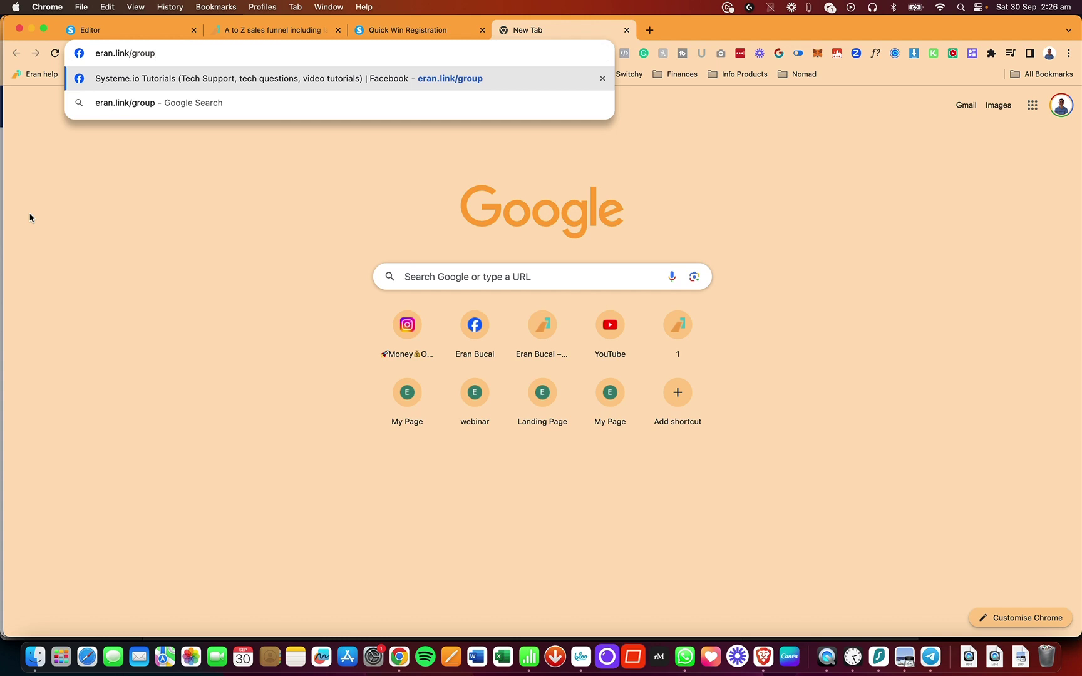
key("super+a")
type("eran.link")
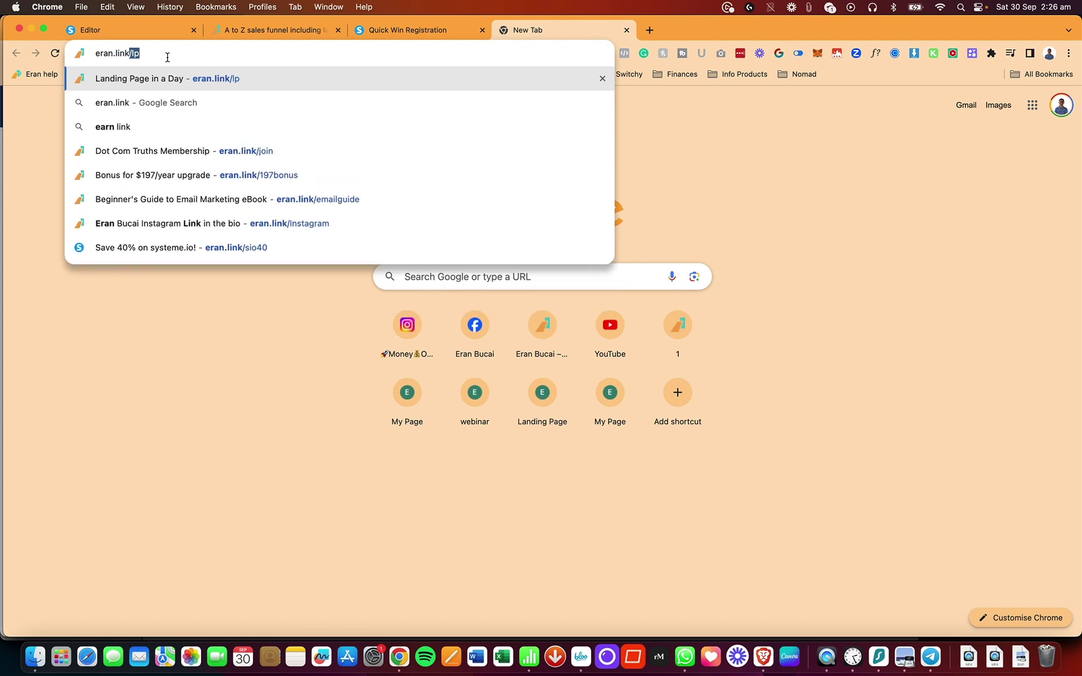
type("/197bonus")
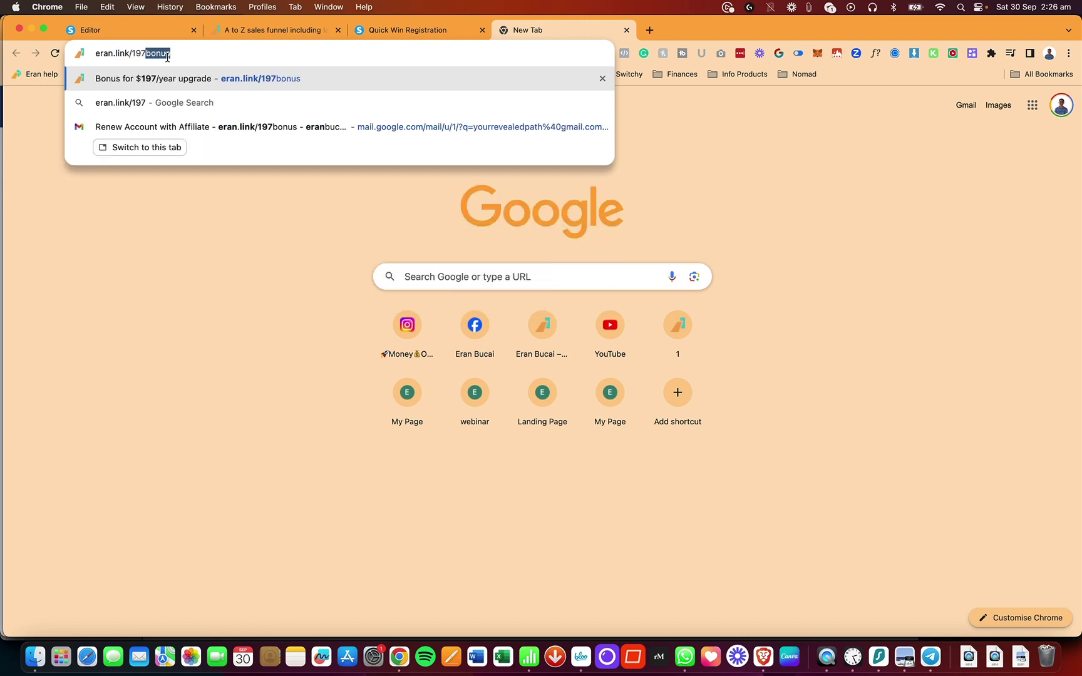
key("Right")
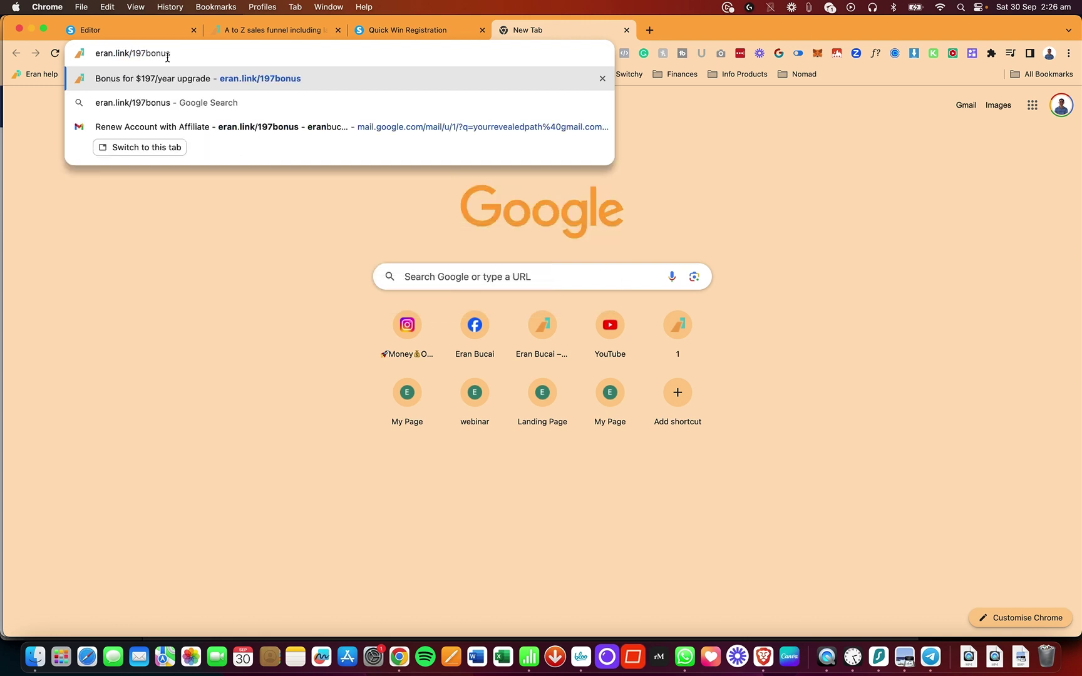
key("Return")
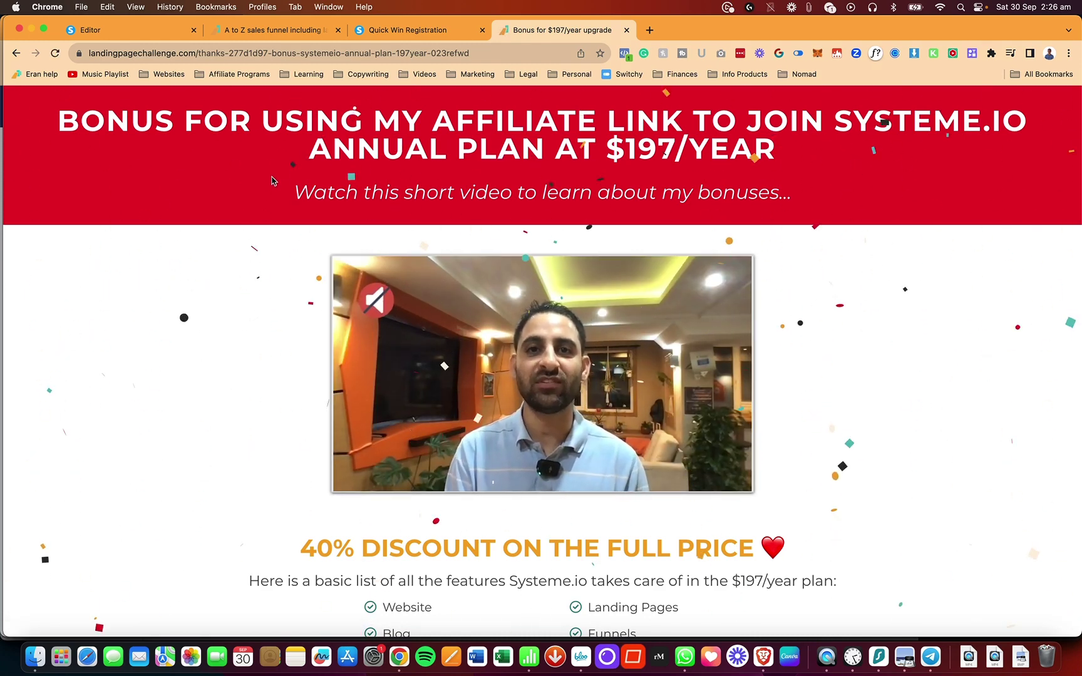
scroll(266, 182, "down", 10)
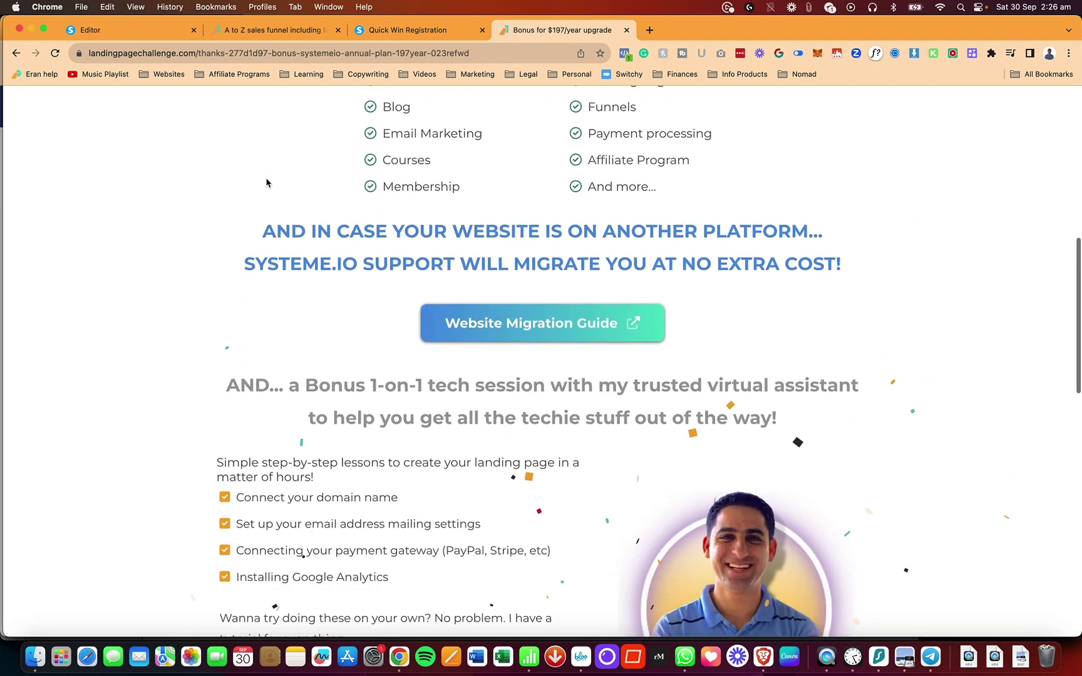
scroll(266, 182, "down", 9)
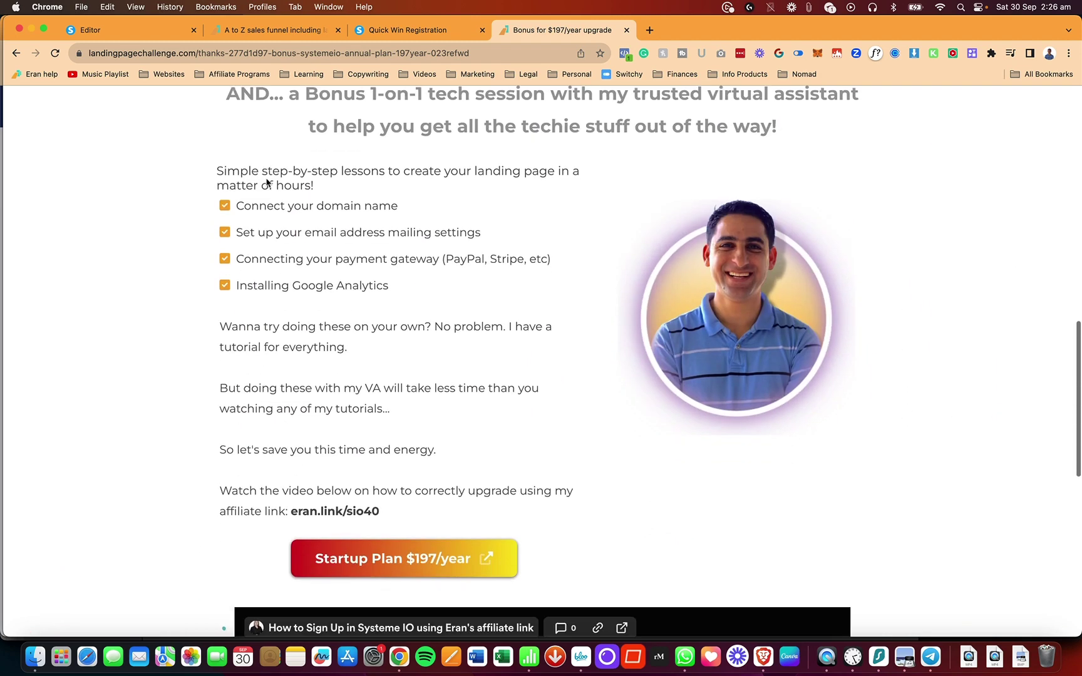
scroll(266, 182, "down", 2)
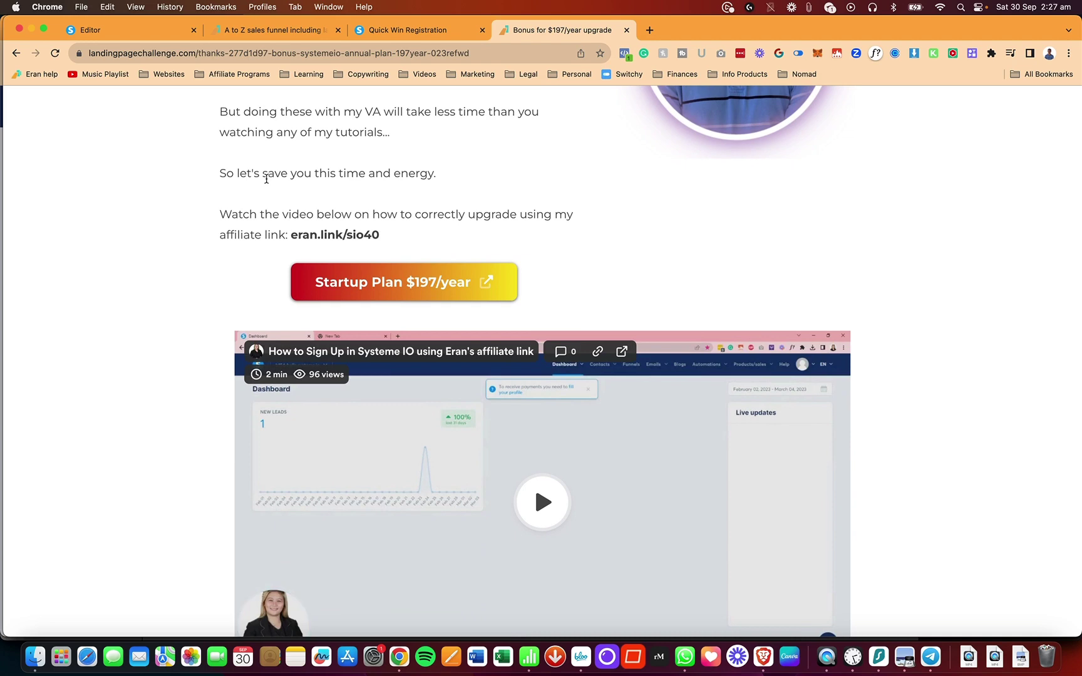
scroll(266, 179, "down", 7)
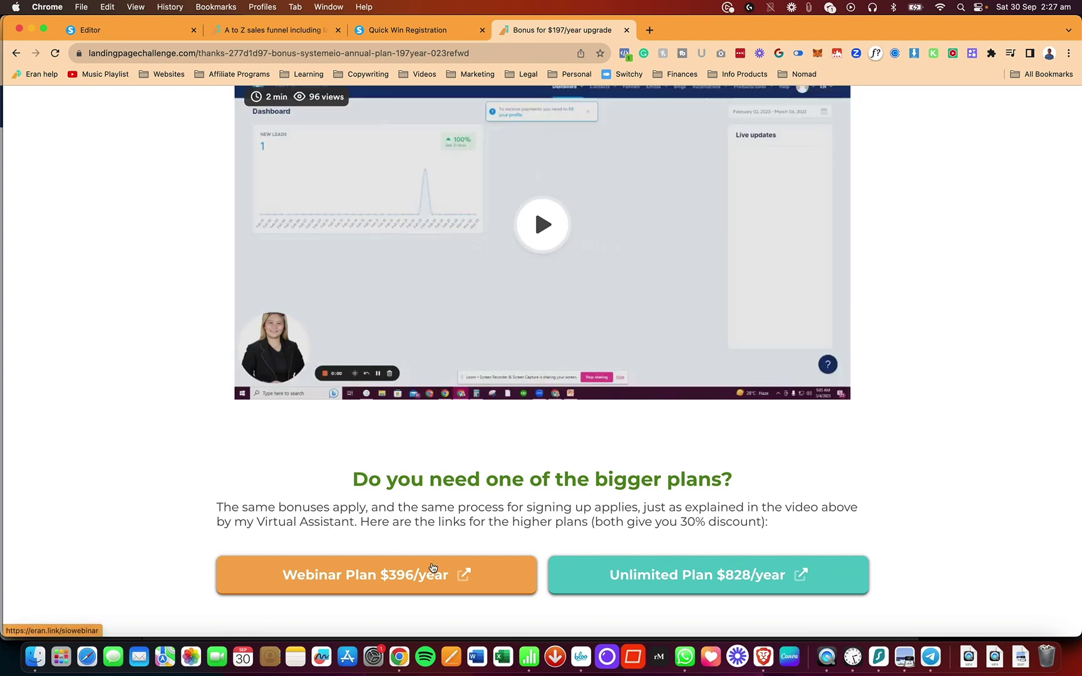
scroll(199, 501, "up", 10)
scroll(199, 501, "up", 10)
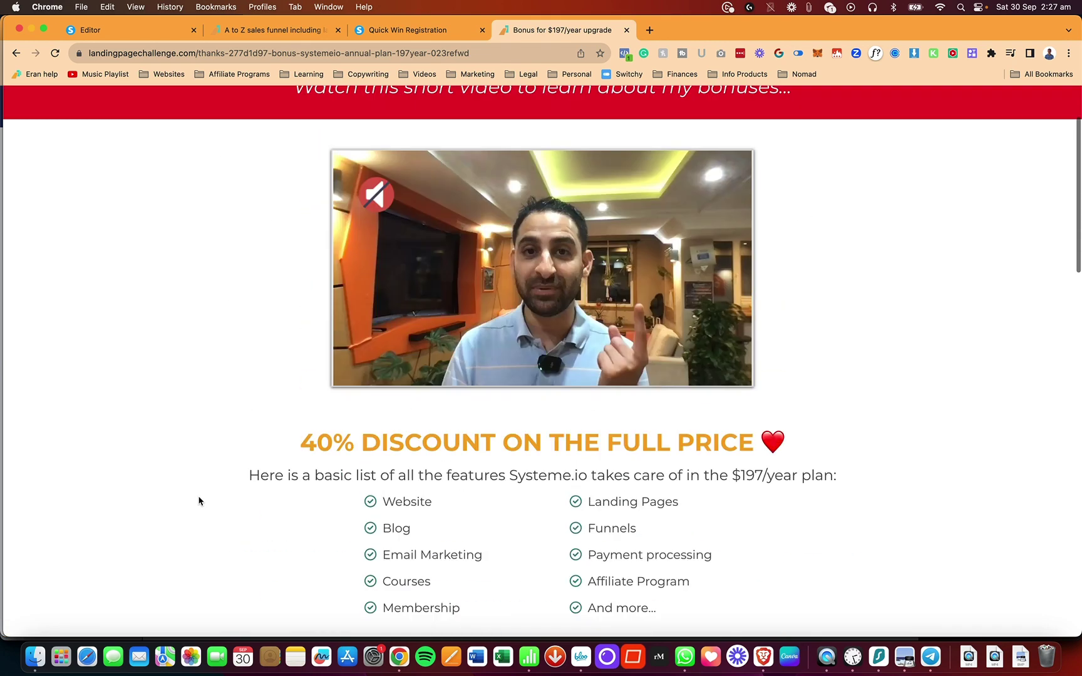